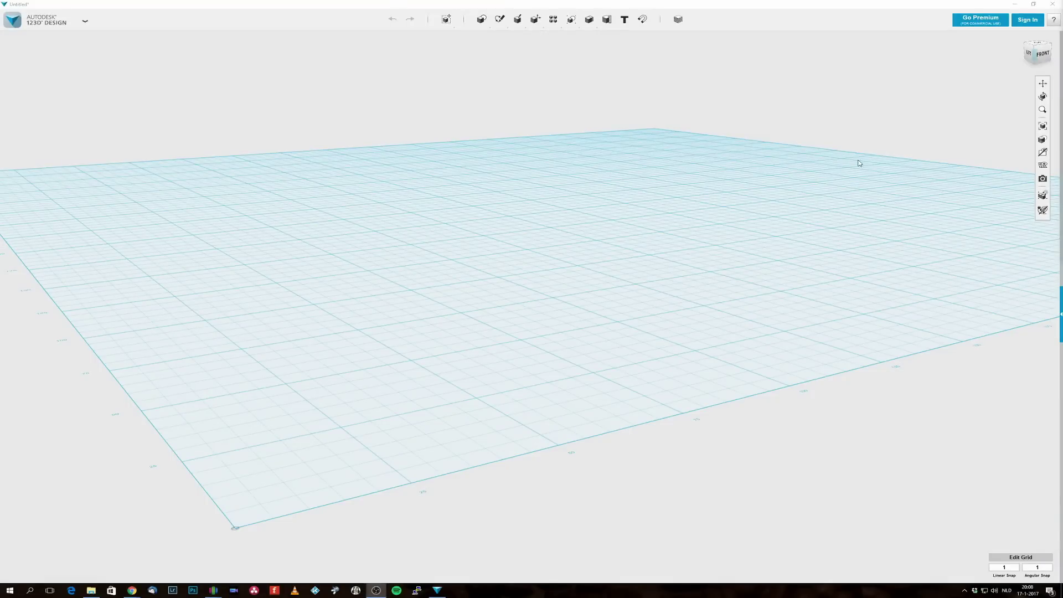
Sketch a circle about 40 mm in diameter on the grid, centred at 50, 50.
{"action": "scroll", "coordinate": [858, 161], "scroll_direction": "up", "scroll_amount": 5}
{"action": "mouse_move", "coordinate": [500, 19]}
{"action": "left_click", "coordinate": [501, 38]}
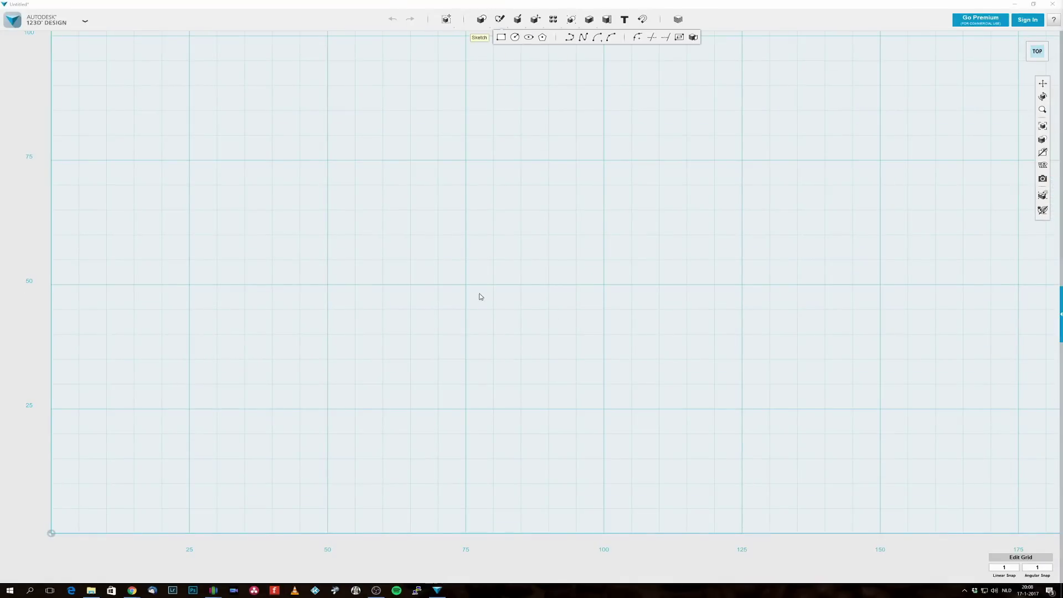
{"action": "left_click", "coordinate": [327, 284]}
{"action": "left_click", "coordinate": [437, 285]}
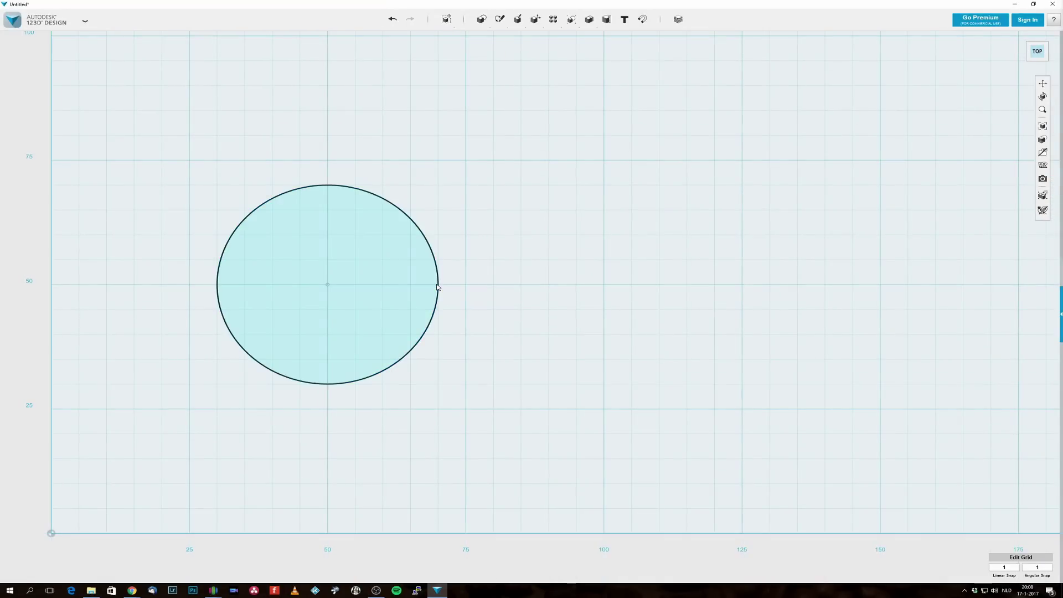
Extrude the circle upward into a solid cylinder.
{"action": "right_click_drag", "start_coordinate": [616, 280], "coordinate": [519, 266]}
{"action": "left_click", "coordinate": [518, 37]}
{"action": "left_click", "coordinate": [311, 410]}
{"action": "left_click_drag", "start_coordinate": [311, 398], "coordinate": [323, 301]}
{"action": "key", "text": "Return"}
Sketch a concentric circle on the cylinder's top face, roughly twice the cylinder's diameter.
{"action": "mouse_move", "coordinate": [499, 20]}
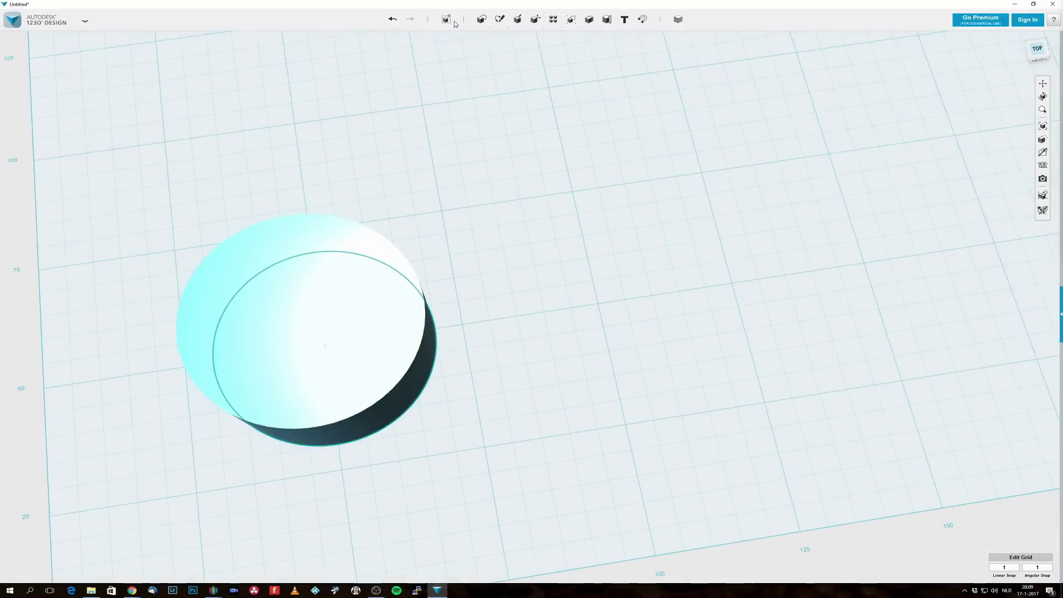
{"action": "left_click", "coordinate": [521, 38]}
{"action": "left_click", "coordinate": [289, 299]}
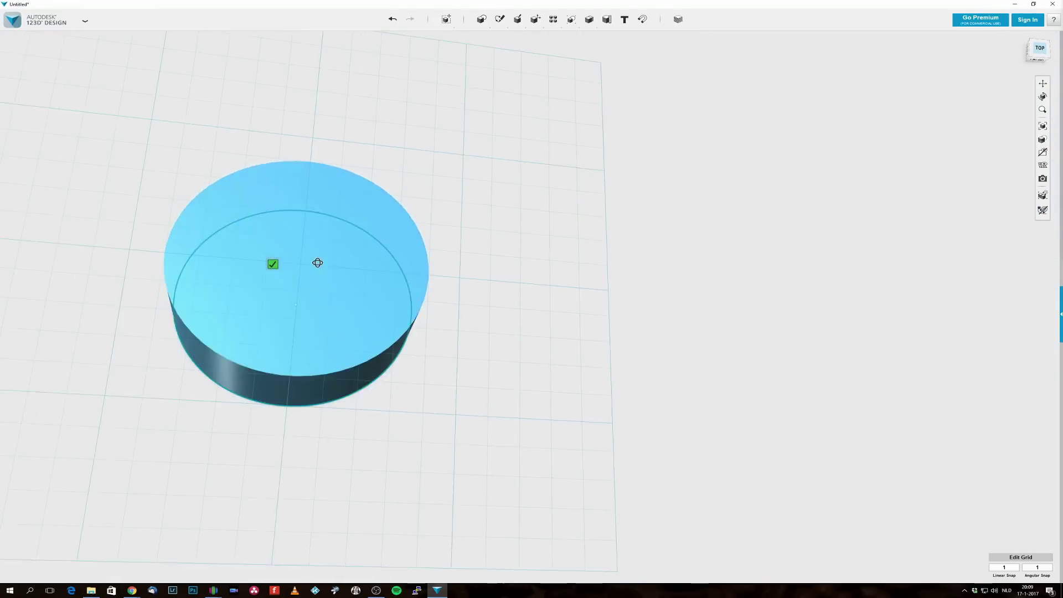
{"action": "left_click", "coordinate": [300, 271]}
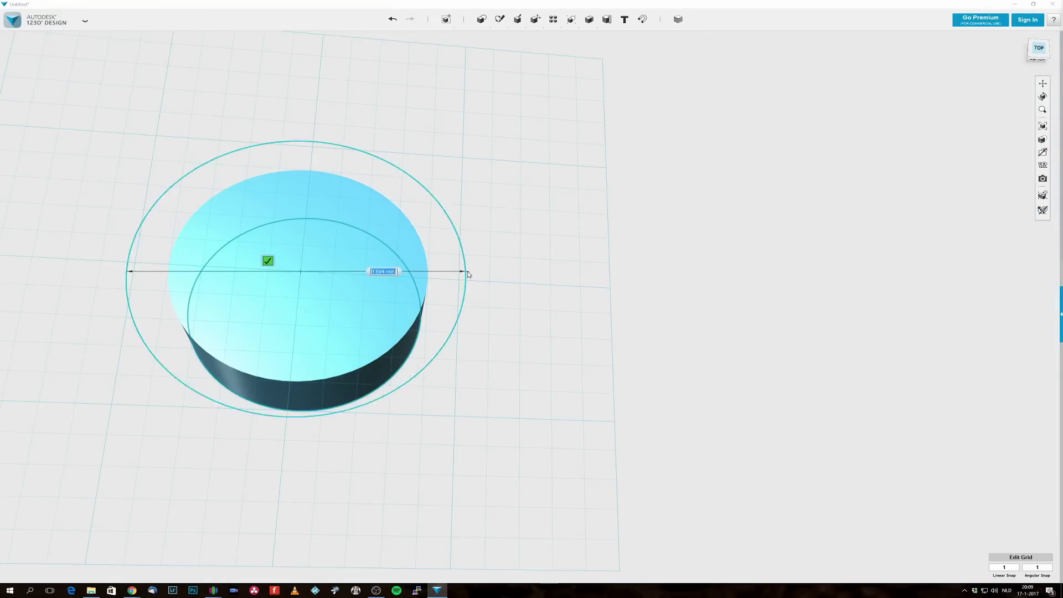
{"action": "left_click", "coordinate": [551, 286]}
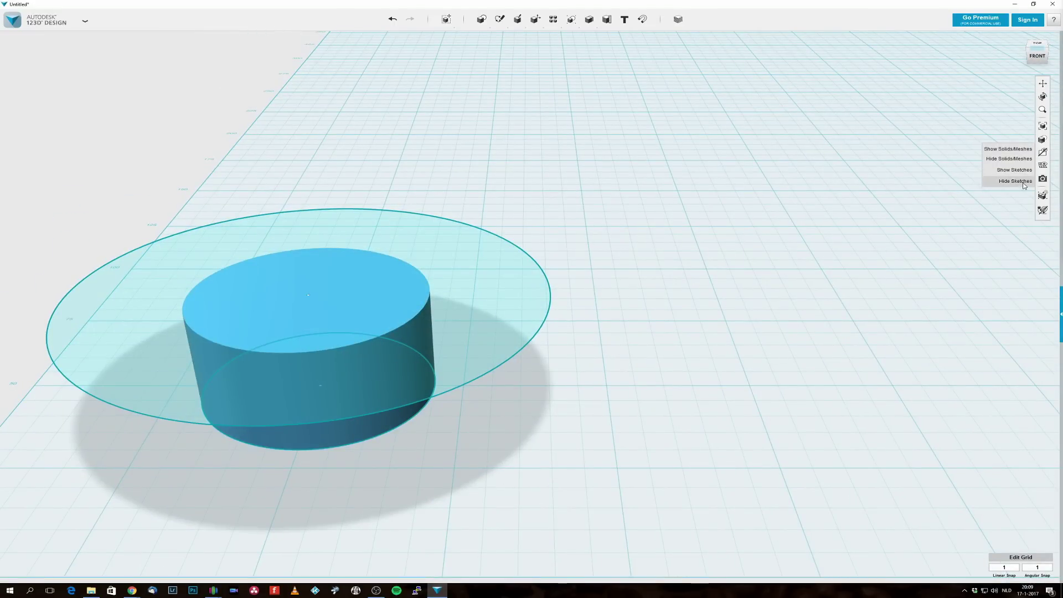
Extrude the large circle upward 5 mm to form a flange disc on the cylinder.
{"action": "left_click", "coordinate": [484, 299]}
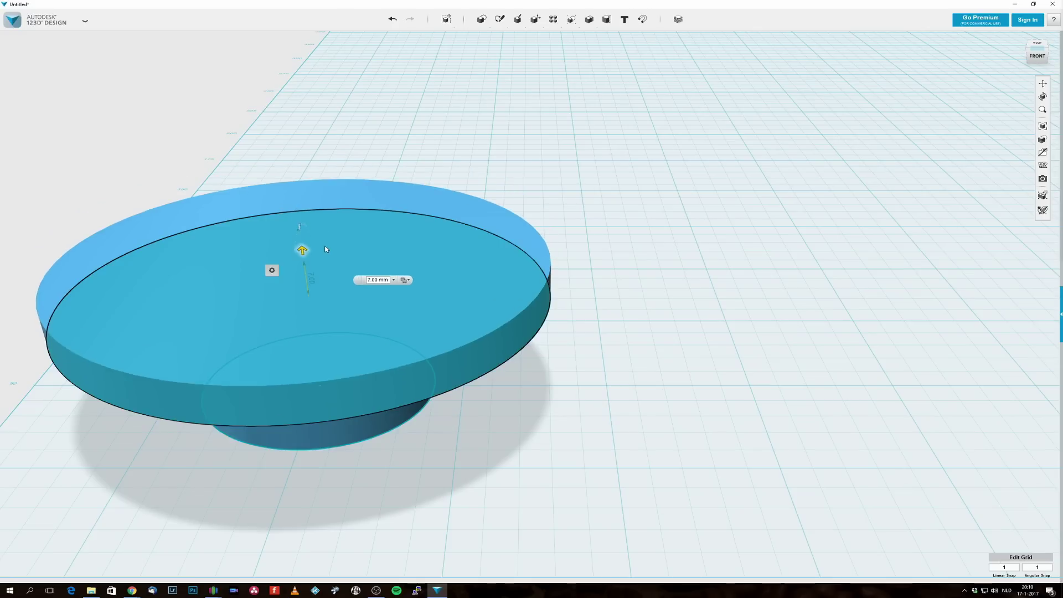
{"action": "left_click_drag", "start_coordinate": [302, 249], "coordinate": [327, 252]}
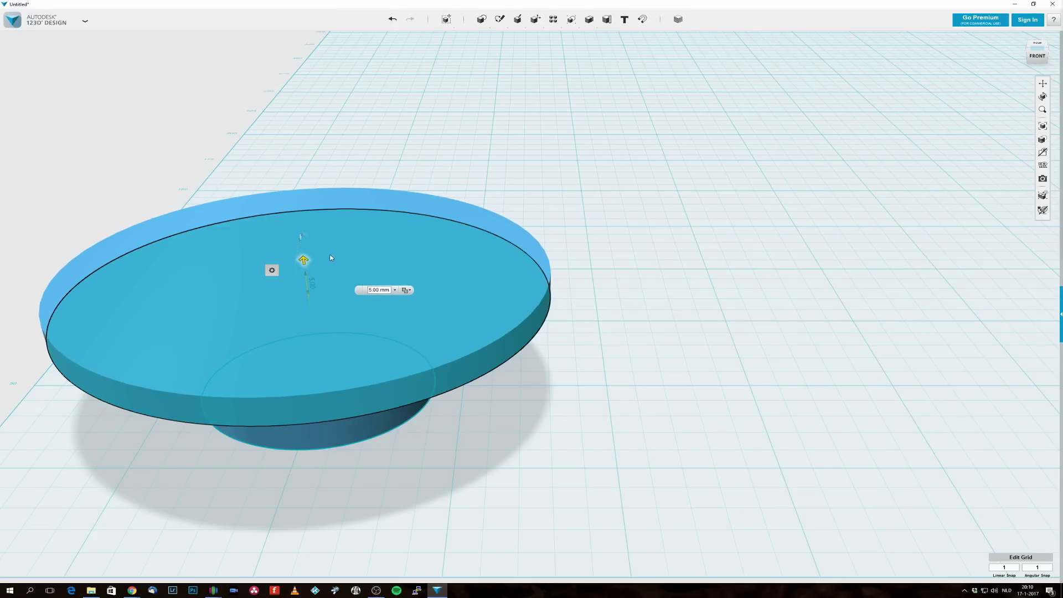
{"action": "left_click", "coordinate": [330, 258]}
Sketch a circle about 10 mm in diameter at the centre of the disc's top face.
{"action": "mouse_move", "coordinate": [514, 287]}
{"action": "right_mouse_down"}
{"action": "mouse_move", "coordinate": [652, 199]}
{"action": "mouse_move", "coordinate": [662, 251]}
{"action": "mouse_move", "coordinate": [667, 228]}
{"action": "mouse_move", "coordinate": [639, 249]}
{"action": "mouse_move", "coordinate": [652, 242]}
{"action": "mouse_move", "coordinate": [609, 221]}
{"action": "right_mouse_up"}
{"action": "left_click", "coordinate": [505, 37]}
{"action": "left_click", "coordinate": [297, 281]}
{"action": "left_click", "coordinate": [297, 281]}
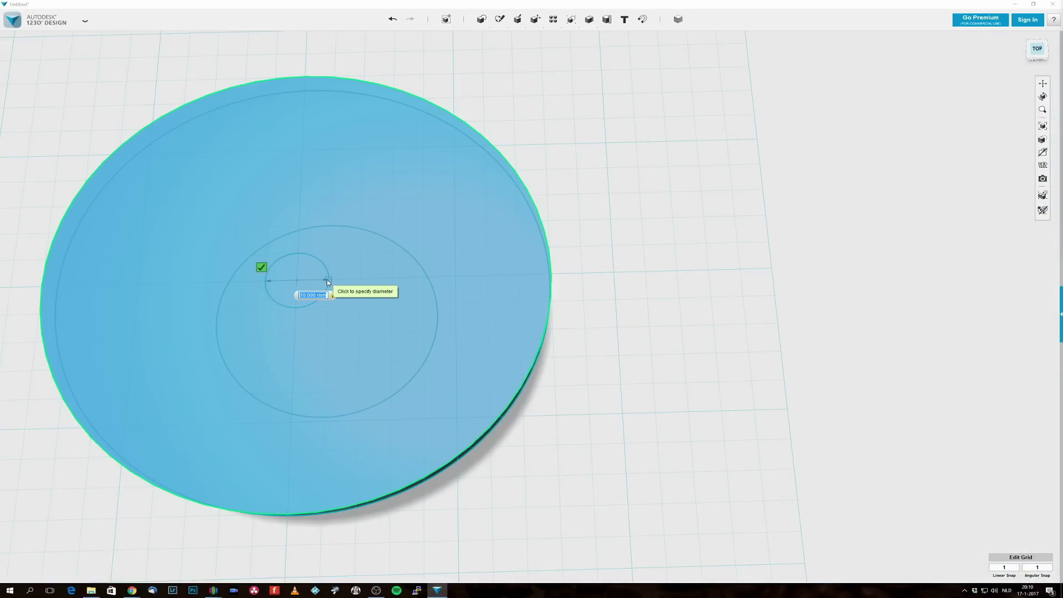
{"action": "mouse_move", "coordinate": [652, 273]}
{"action": "right_mouse_down"}
{"action": "mouse_move", "coordinate": [645, 232]}
{"action": "mouse_move", "coordinate": [650, 271]}
{"action": "right_mouse_up"}
{"action": "left_click", "coordinate": [331, 276]}
Fillet the junction between cylinder and disc with radius 8.5, and the disc's lower outer edge with radius 3.
{"action": "mouse_move", "coordinate": [331, 275]}
{"action": "right_mouse_down"}
{"action": "mouse_move", "coordinate": [348, 163]}
{"action": "mouse_move", "coordinate": [370, 206]}
{"action": "right_mouse_up"}
{"action": "right_click_drag", "start_coordinate": [477, 105], "coordinate": [425, 310]}
{"action": "left_click", "coordinate": [434, 315]}
{"action": "left_click_drag", "start_coordinate": [435, 315], "coordinate": [453, 324]}
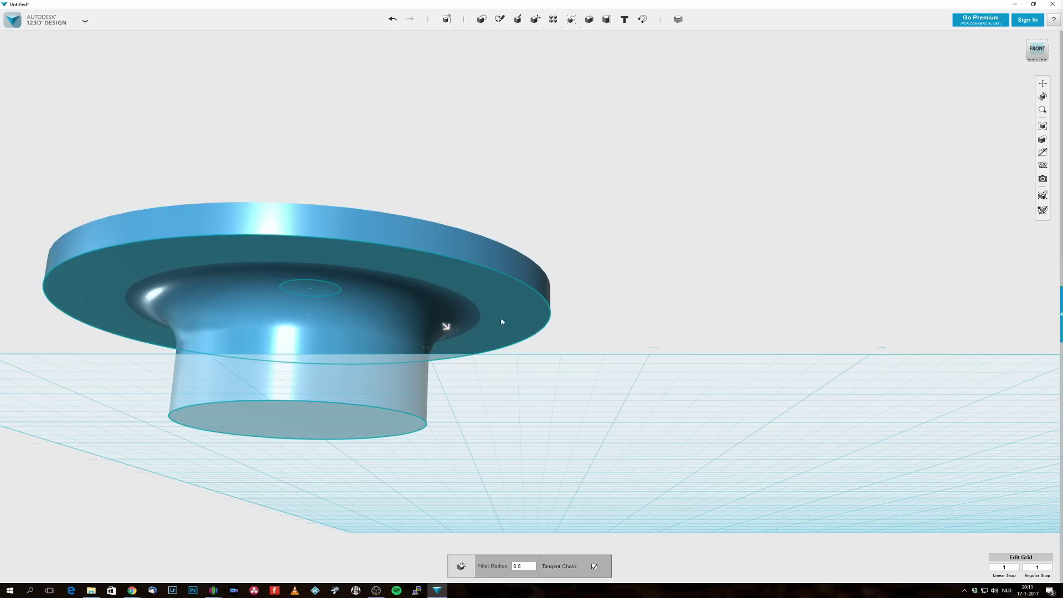
{"action": "left_click", "coordinate": [546, 304]}
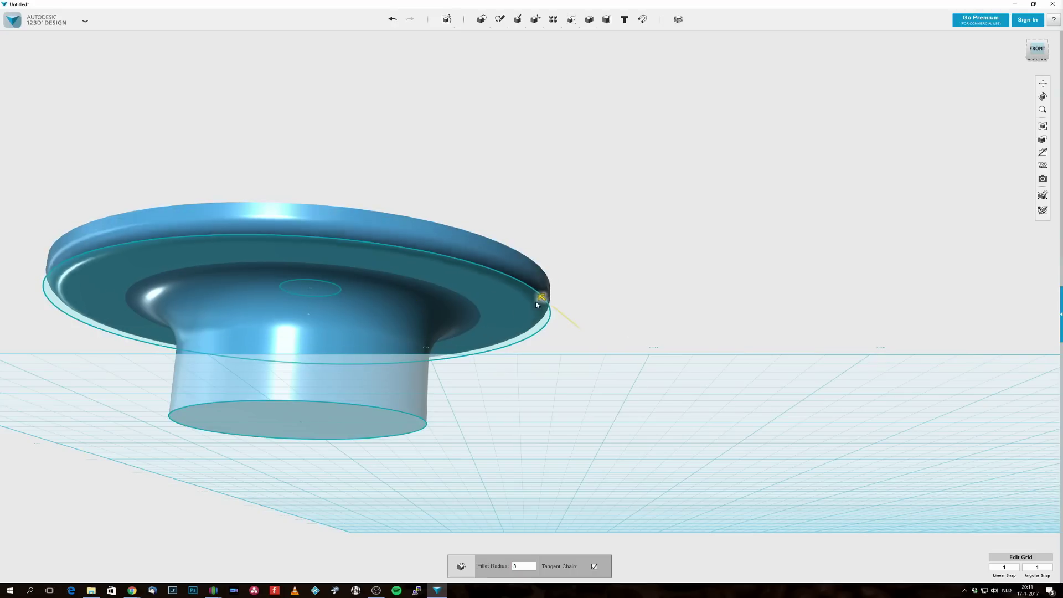
{"action": "left_click_drag", "start_coordinate": [536, 304], "coordinate": [533, 303]}
{"action": "key", "text": "Return"}
Shell the body inward with the disc's top face open, hollowing it into a thin-walled bowl.
{"action": "right_click_drag", "start_coordinate": [534, 303], "coordinate": [608, 166]}
{"action": "mouse_move", "coordinate": [534, 19]}
{"action": "left_click", "coordinate": [640, 36]}
{"action": "left_click", "coordinate": [426, 311]}
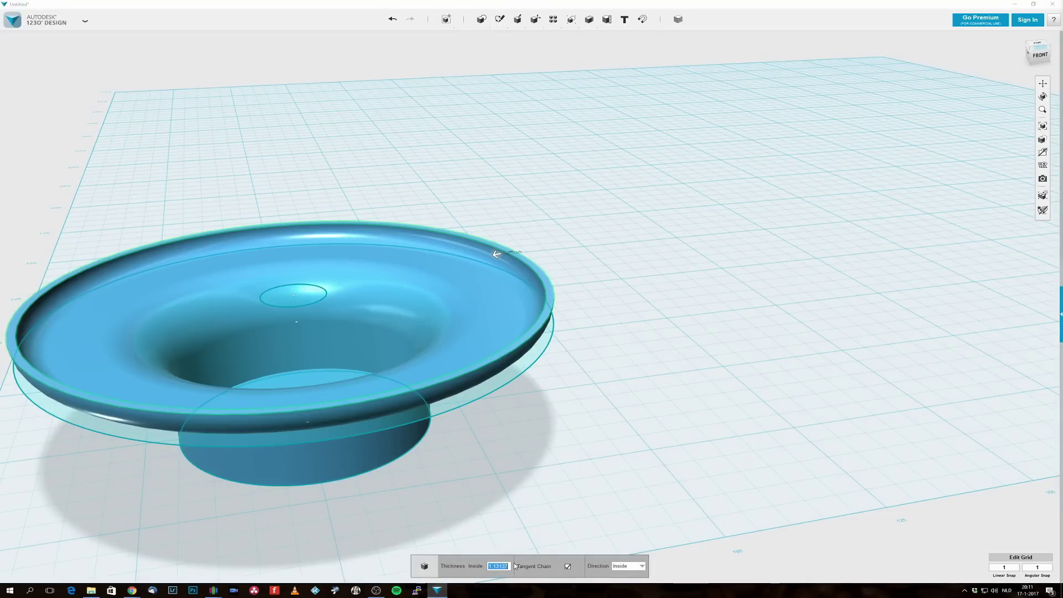
{"action": "key", "text": "Return"}
Fillet the upper edge of the bowl's rim.
{"action": "right_click_drag", "start_coordinate": [510, 501], "coordinate": [643, 324]}
{"action": "key", "text": "e"}
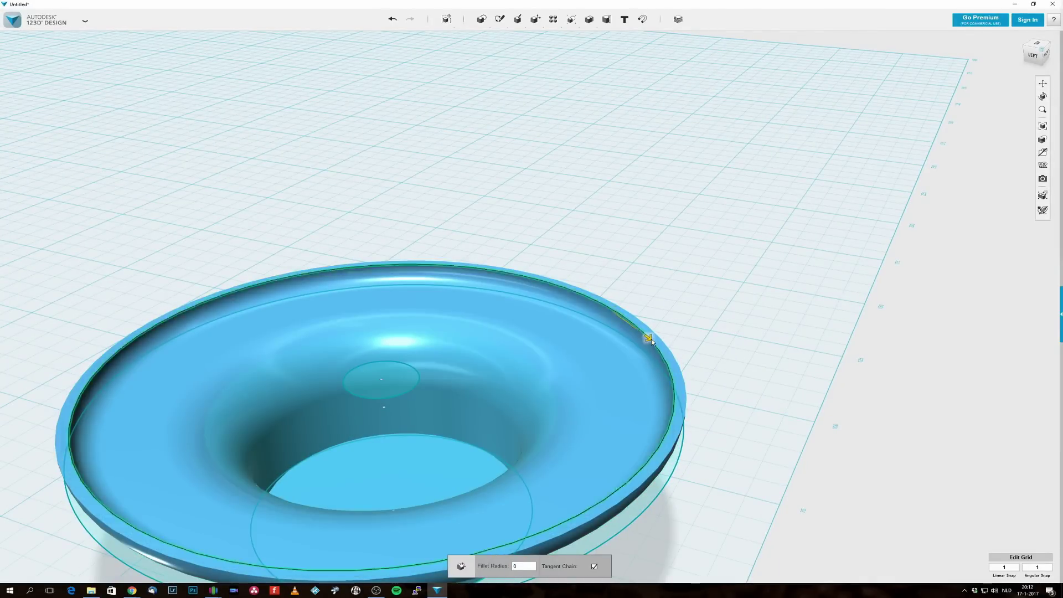
{"action": "right_click_drag", "start_coordinate": [652, 340], "coordinate": [324, 254]}
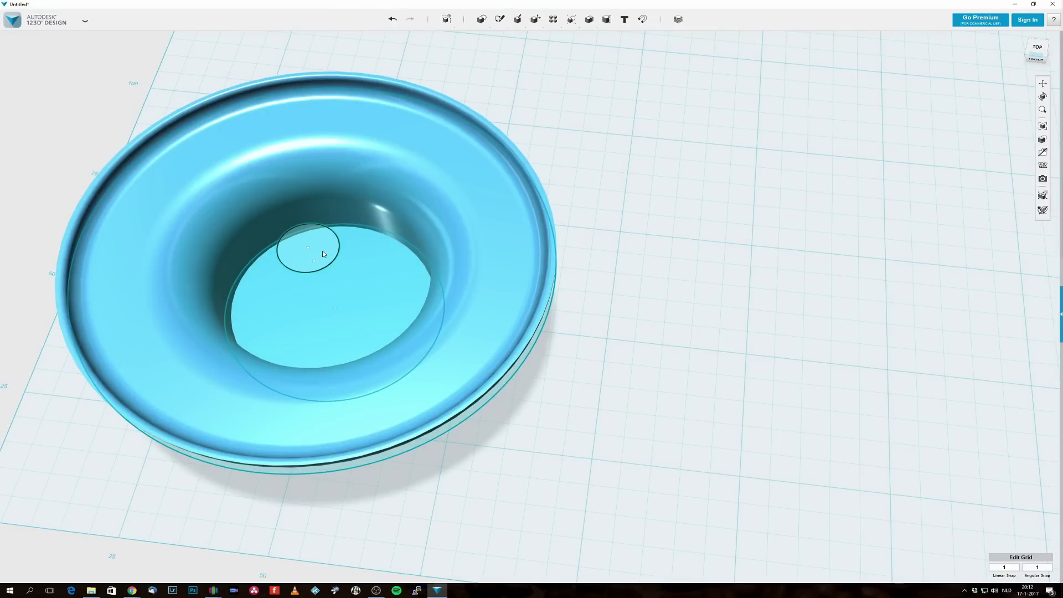
Extrude the small centre circle downward to the bowl's floor to form a solid central post.
{"action": "left_click", "coordinate": [324, 253]}
{"action": "mouse_move", "coordinate": [609, 332]}
{"action": "right_mouse_down"}
{"action": "mouse_move", "coordinate": [633, 288]}
{"action": "mouse_move", "coordinate": [650, 299]}
{"action": "right_mouse_up"}
{"action": "left_click", "coordinate": [318, 268]}
{"action": "left_click", "coordinate": [339, 299]}
{"action": "left_click_drag", "start_coordinate": [305, 262], "coordinate": [308, 427]}
{"action": "right_click_drag", "start_coordinate": [308, 427], "coordinate": [304, 508]}
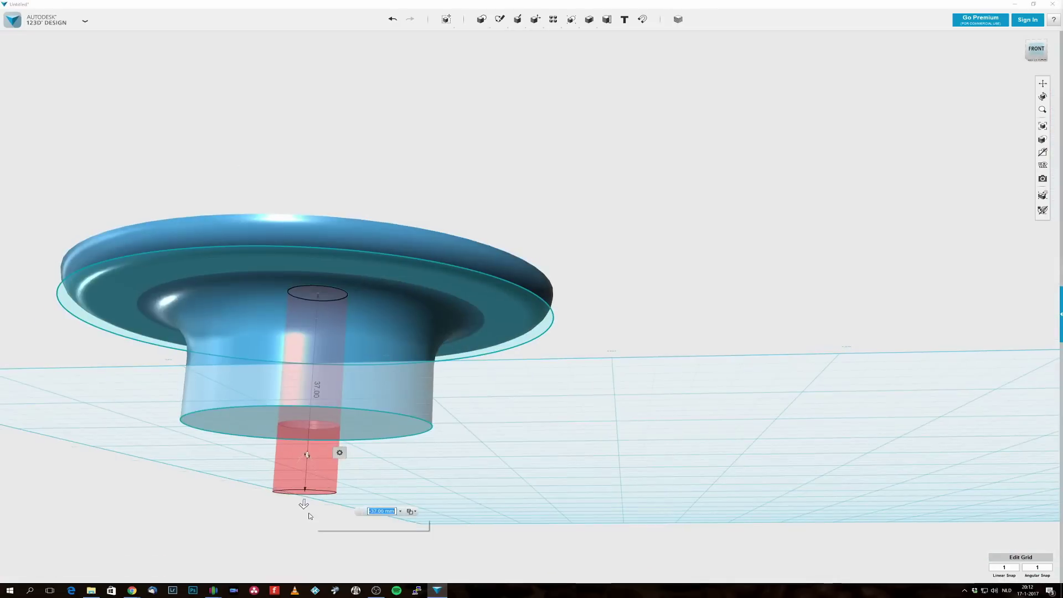
{"action": "left_click_drag", "start_coordinate": [304, 509], "coordinate": [327, 439]}
{"action": "left_click", "coordinate": [426, 454]}
Insert a sphere on the grid beside the bowl, slightly larger in diameter than the post.
{"action": "right_click_drag", "start_coordinate": [387, 458], "coordinate": [403, 373]}
{"action": "mouse_move", "coordinate": [481, 20]}
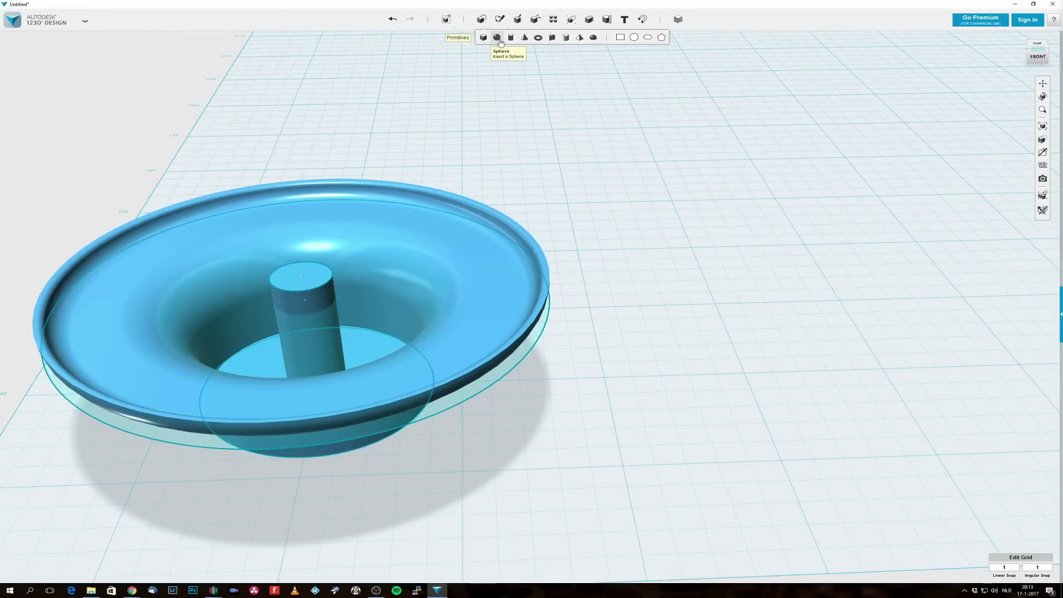
{"action": "left_click", "coordinate": [497, 37]}
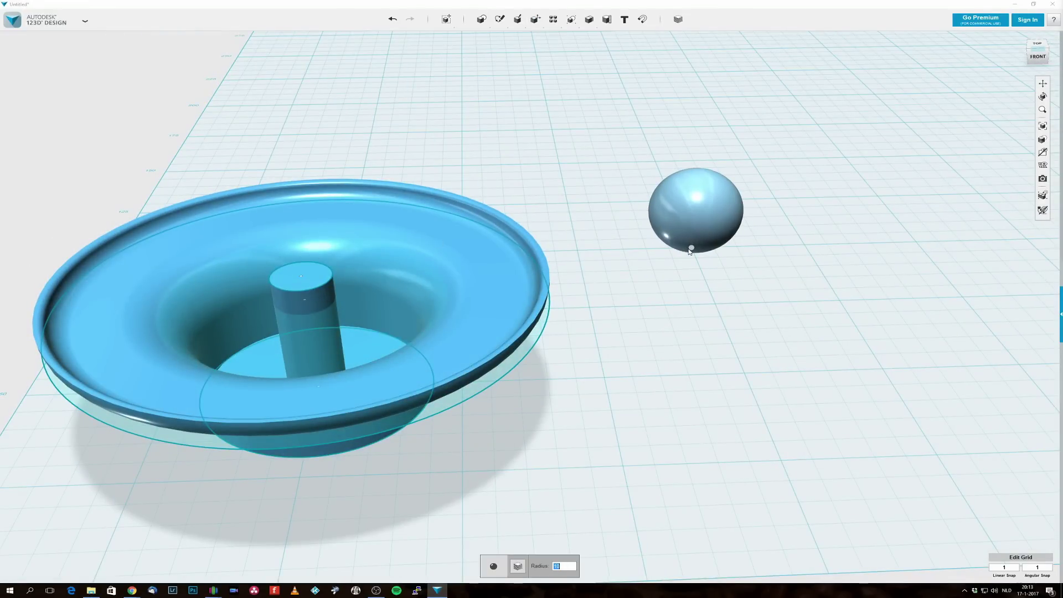
{"action": "left_click", "coordinate": [689, 251]}
Try to snap the bowl and the sphere together, and undo the snap.
{"action": "mouse_move", "coordinate": [564, 29]}
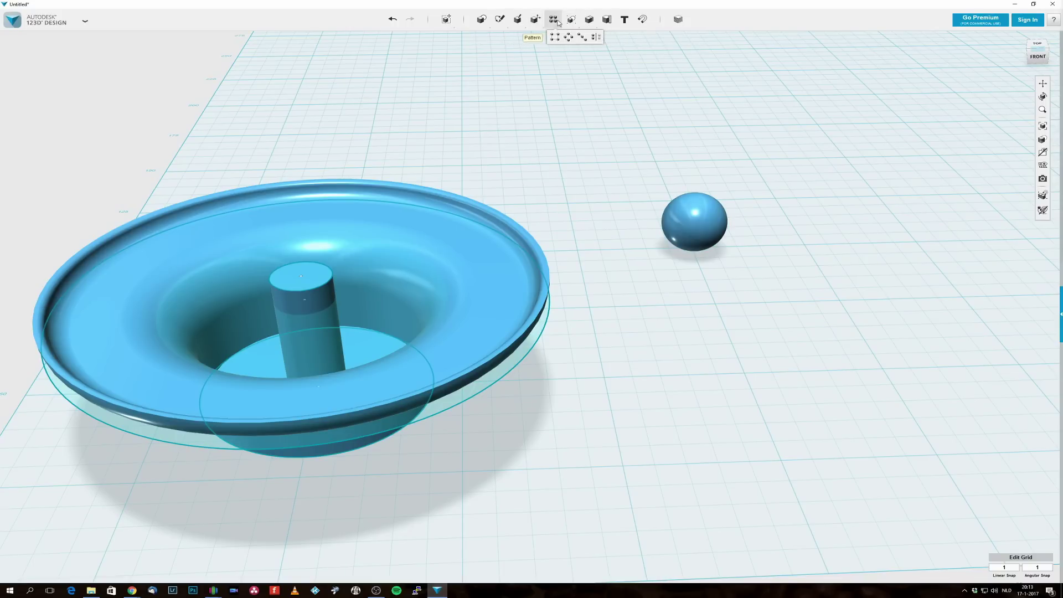
{"action": "left_click", "coordinate": [671, 218]}
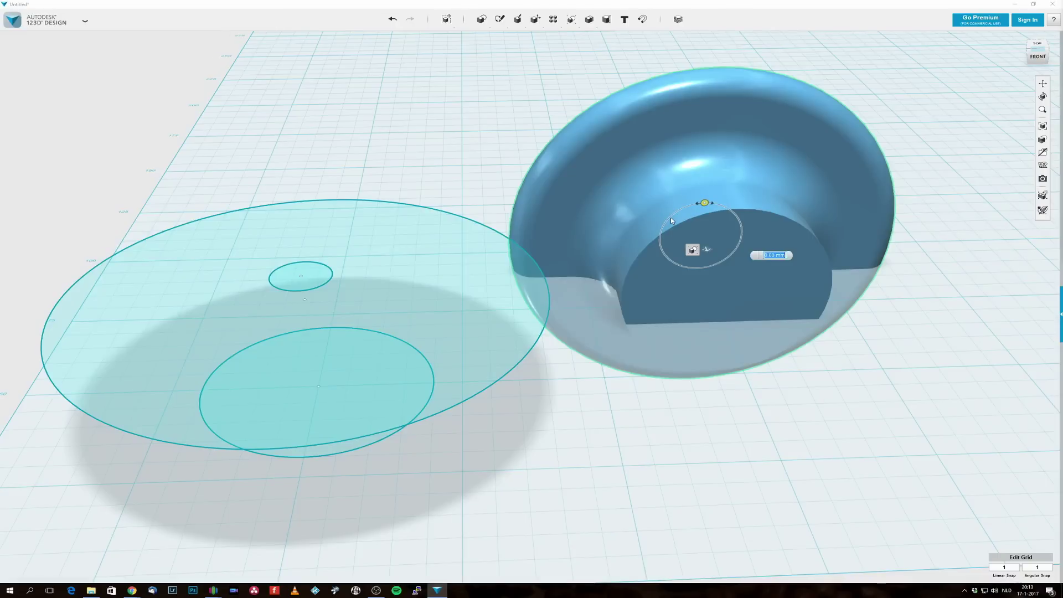
{"action": "key", "text": "ctrl+z"}
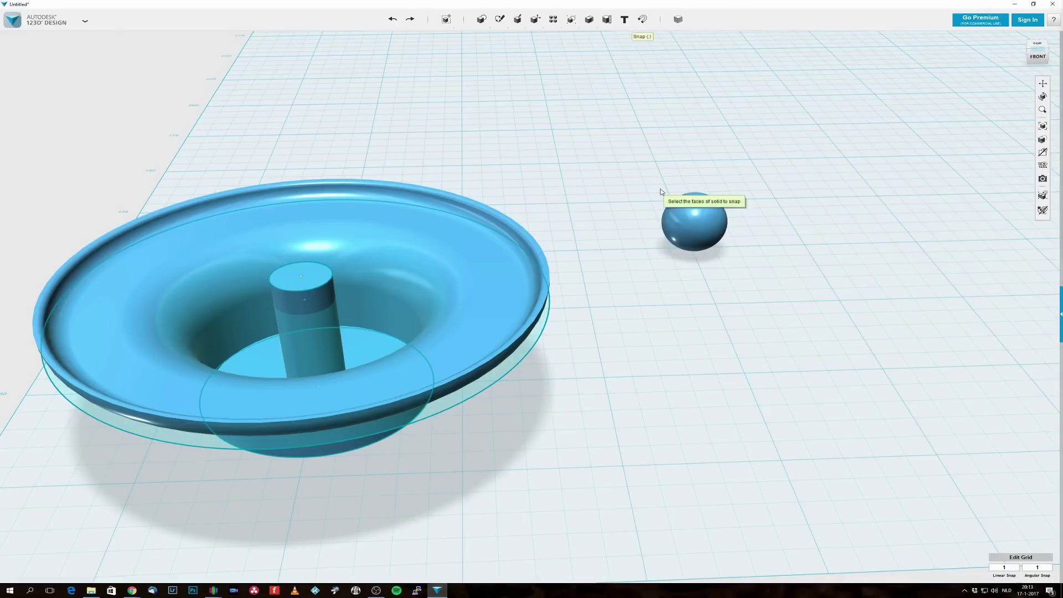
Snap the sphere onto the top face of the central post and lower it 3 mm into the post.
{"action": "left_click", "coordinate": [678, 222]}
{"action": "left_click", "coordinate": [302, 275]}
{"action": "right_click_drag", "start_coordinate": [332, 277], "coordinate": [310, 264]}
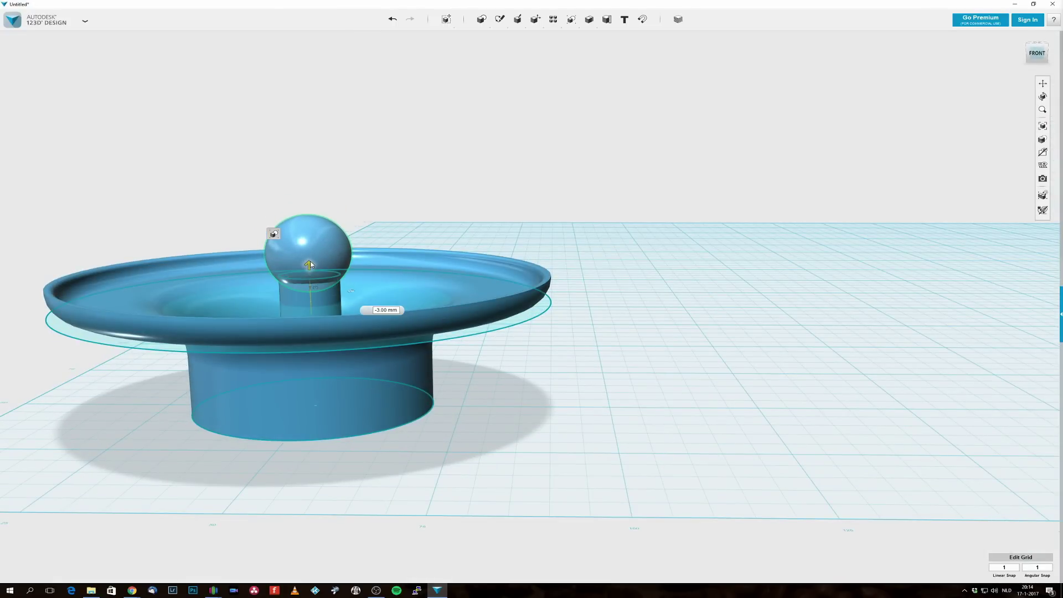
{"action": "right_click_drag", "start_coordinate": [430, 250], "coordinate": [574, 273]}
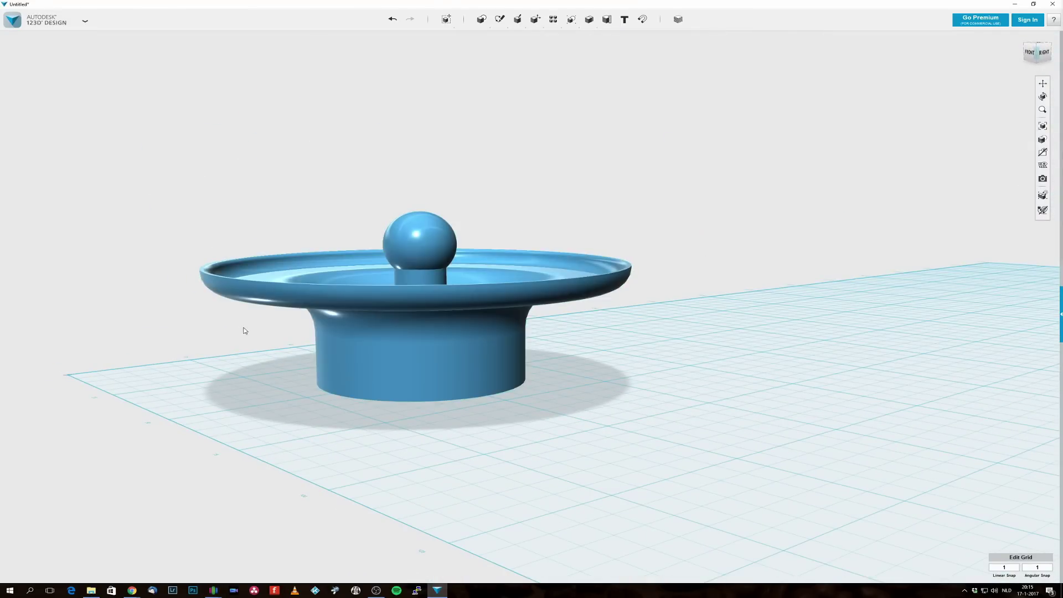
Merge the sphere with the bowl body into one solid and fillet the seam between sphere and post.
{"action": "right_click_drag", "start_coordinate": [243, 327], "coordinate": [427, 378]}
{"action": "key", "text": "f"}
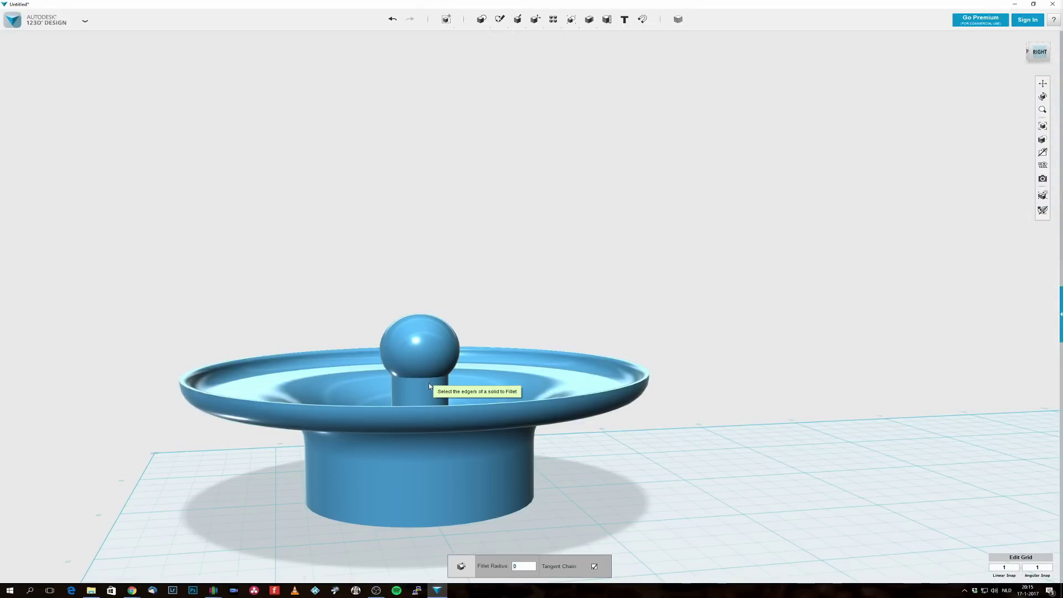
{"action": "scroll", "coordinate": [435, 366], "scroll_direction": "up", "scroll_amount": 5}
{"action": "scroll", "coordinate": [435, 367], "scroll_direction": "up", "scroll_amount": 3}
{"action": "key", "text": "Escape"}
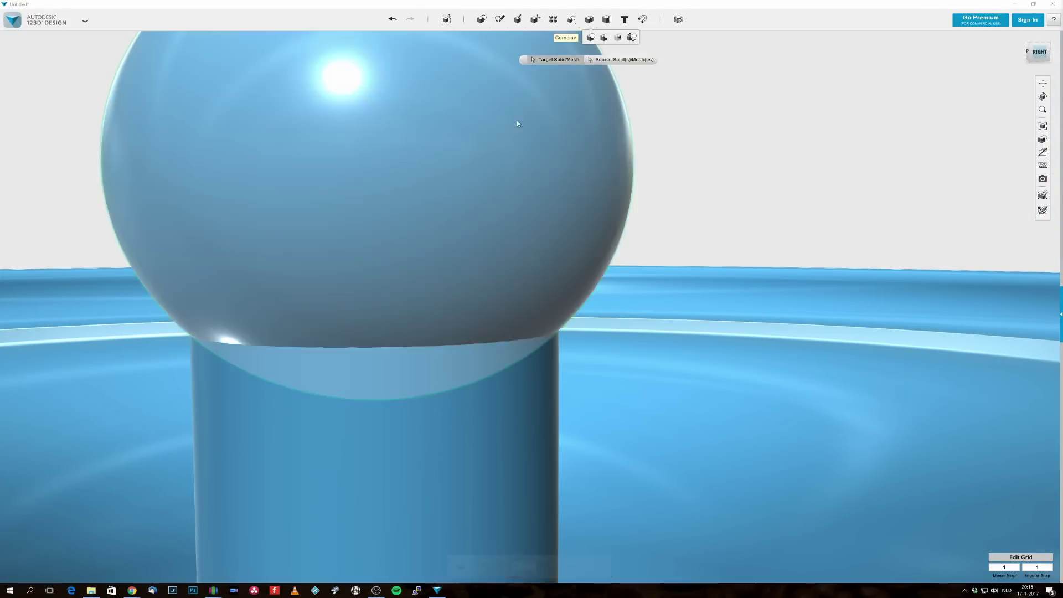
{"action": "key", "text": "f"}
{"action": "left_click", "coordinate": [486, 349]}
{"action": "key", "text": "Return"}
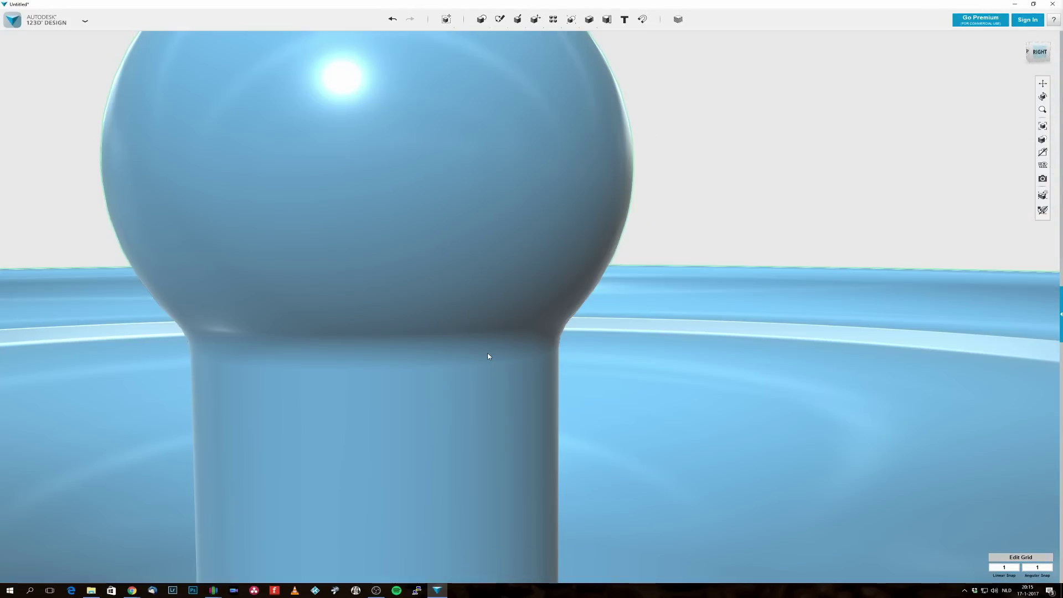
{"action": "scroll", "coordinate": [488, 356], "scroll_direction": "down", "scroll_amount": 10}
{"action": "right_click_drag", "start_coordinate": [487, 391], "coordinate": [519, 395]}
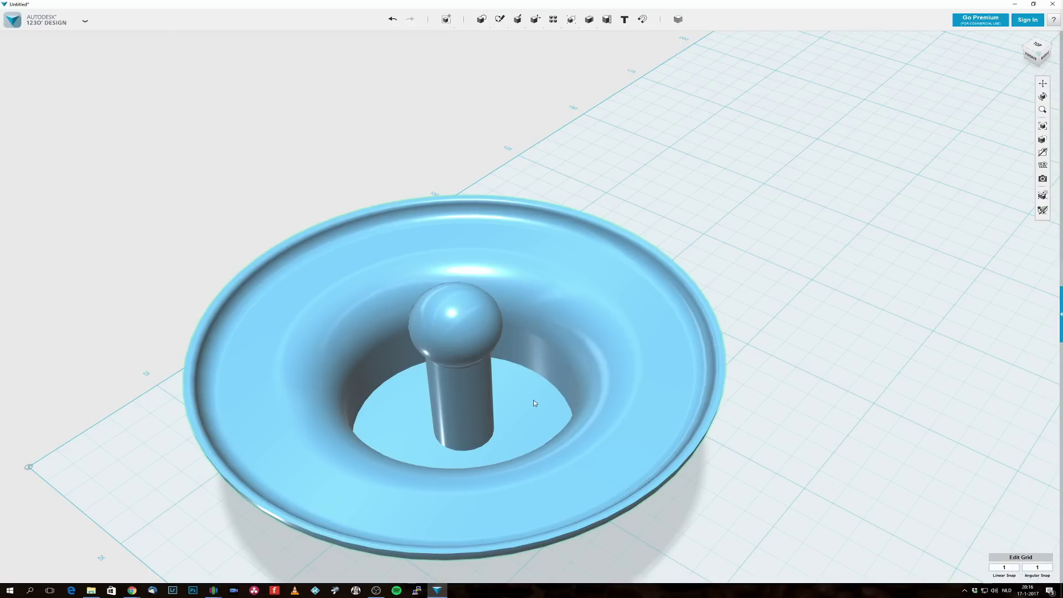
{"action": "right_click_drag", "start_coordinate": [533, 400], "coordinate": [508, 386]}
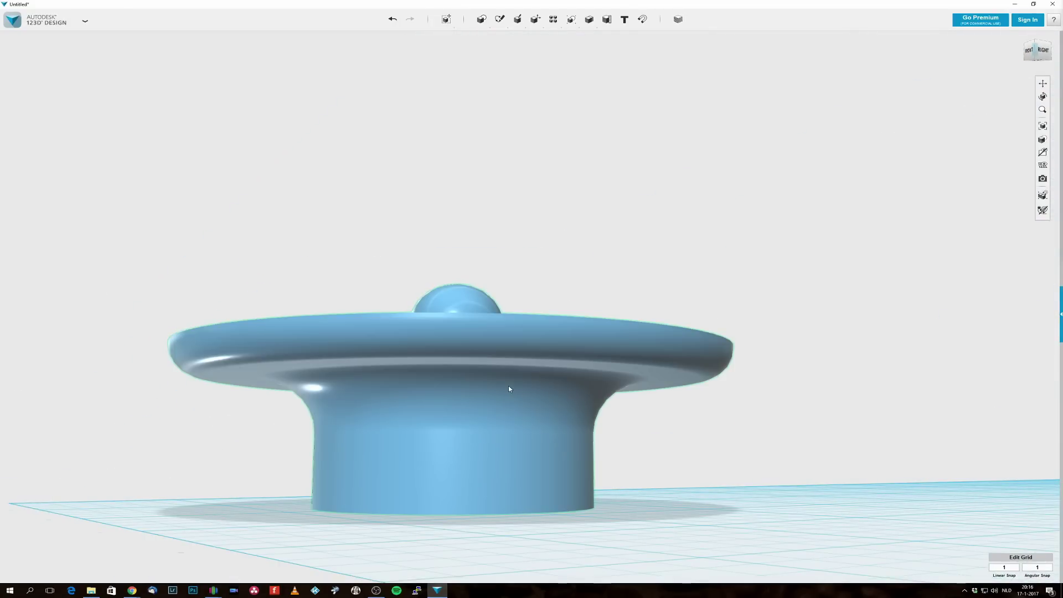
{"action": "mouse_move", "coordinate": [509, 388]}
{"action": "right_mouse_down"}
{"action": "mouse_move", "coordinate": [482, 387]}
{"action": "mouse_move", "coordinate": [489, 415]}
{"action": "mouse_move", "coordinate": [496, 377]}
{"action": "mouse_move", "coordinate": [498, 386]}
{"action": "right_mouse_up"}
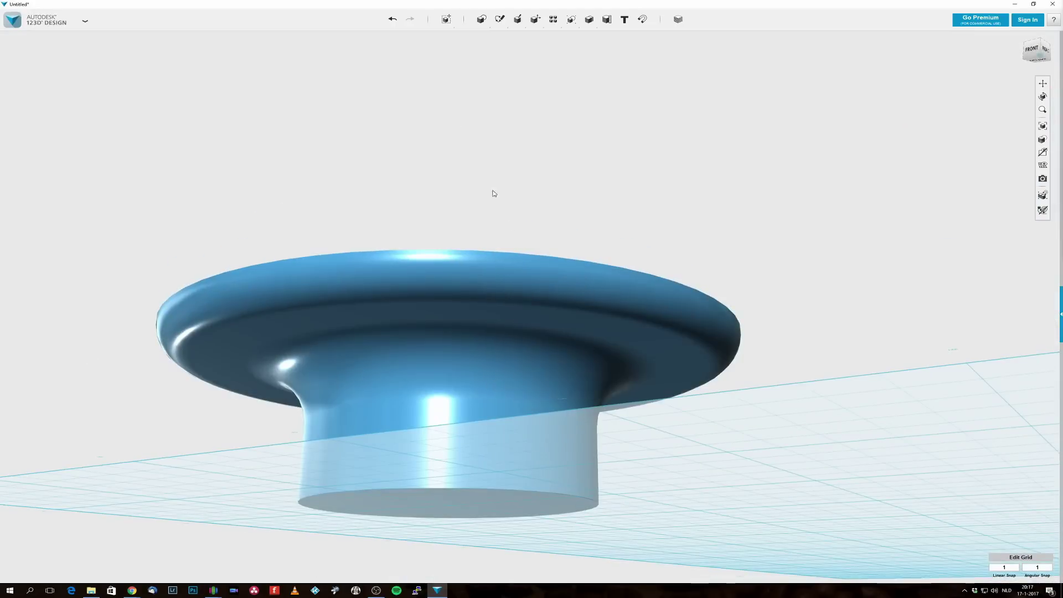
Start exporting the model as STL with Fine mesh tessellation.
{"action": "left_click", "coordinate": [87, 22]}
{"action": "mouse_move", "coordinate": [47, 134]}
{"action": "left_click", "coordinate": [100, 131]}
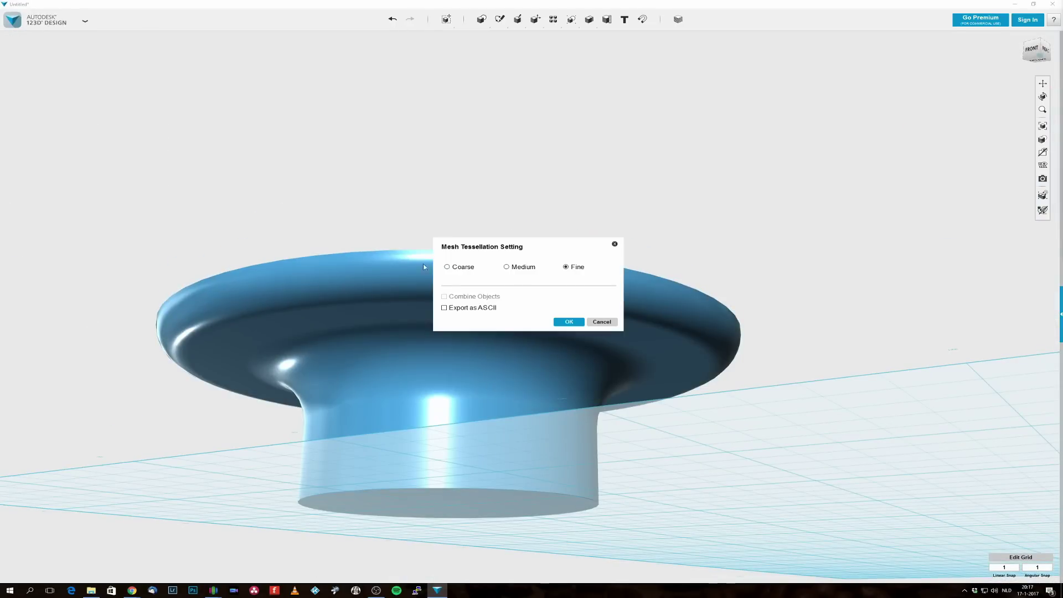
{"action": "left_click", "coordinate": [567, 322]}
Create a new folder named Sink Sieve inside the 3D Printing folder and open it as the export location.
{"action": "left_click", "coordinate": [76, 40]}
{"action": "key", "text": "alt+Up"}
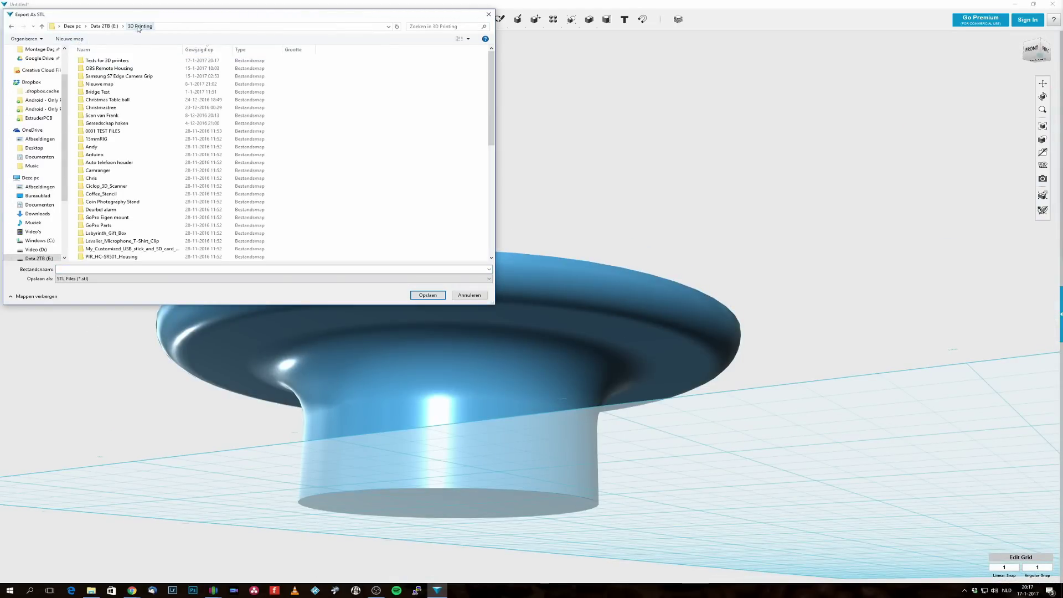
{"action": "left_click", "coordinate": [70, 40]}
{"action": "type", "text": "Sink Sieve"}
{"action": "key", "text": "Return"}
{"action": "key", "text": "Return"}
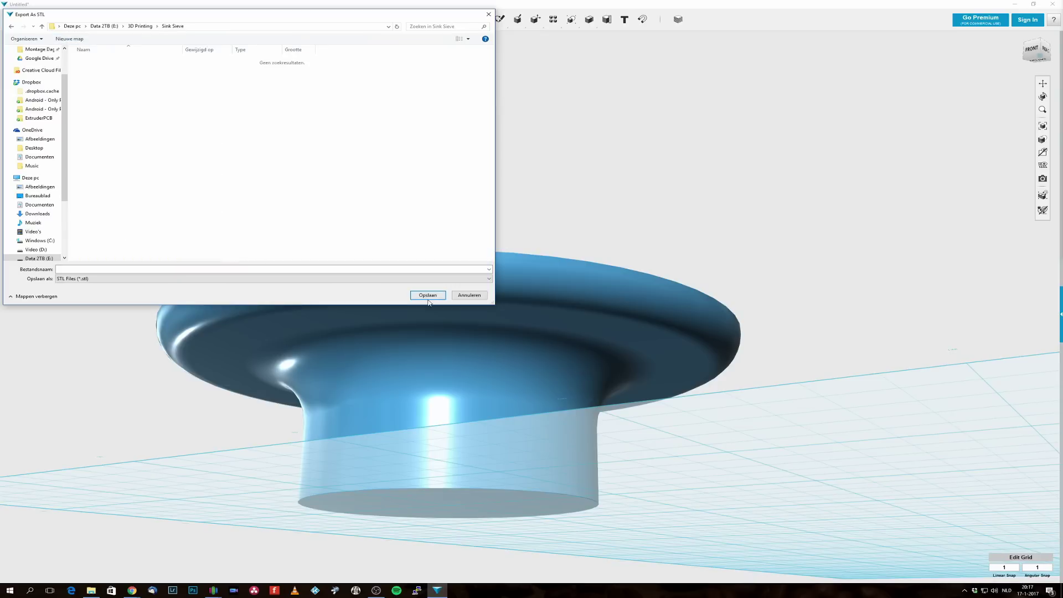
Save the STL file under the name Sink Sieve.
{"action": "left_click", "coordinate": [201, 270]}
{"action": "type", "text": "Sink Sieve"}
{"action": "key", "text": "Return"}
Switch to Simplify3D and import the Sink Sieve model from its folder in 3D Printing.
{"action": "right_click_drag", "start_coordinate": [418, 301], "coordinate": [326, 40]}
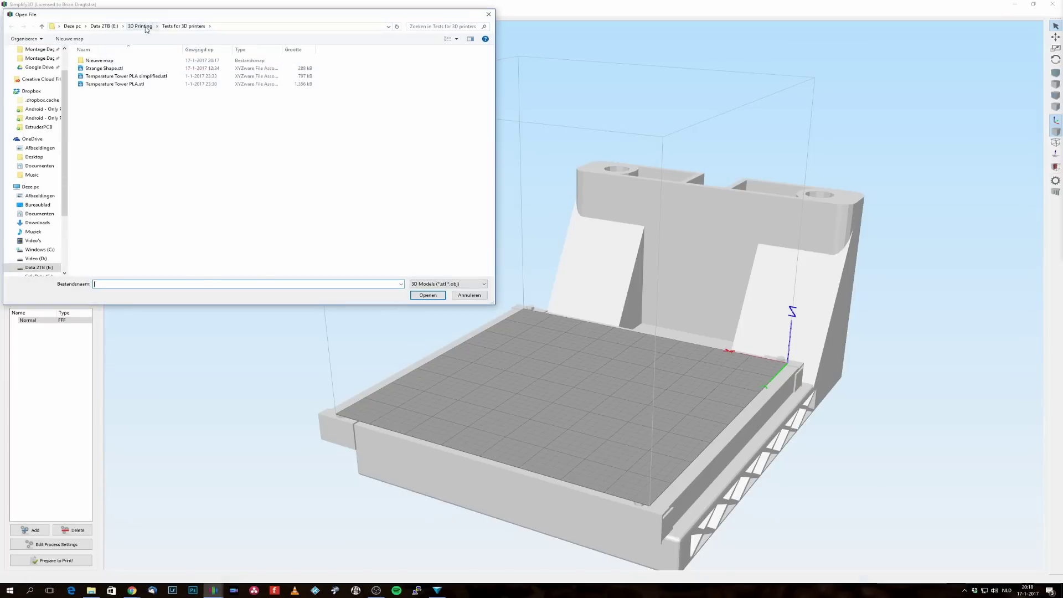
{"action": "left_click", "coordinate": [147, 28]}
{"action": "double_click", "coordinate": [99, 61]}
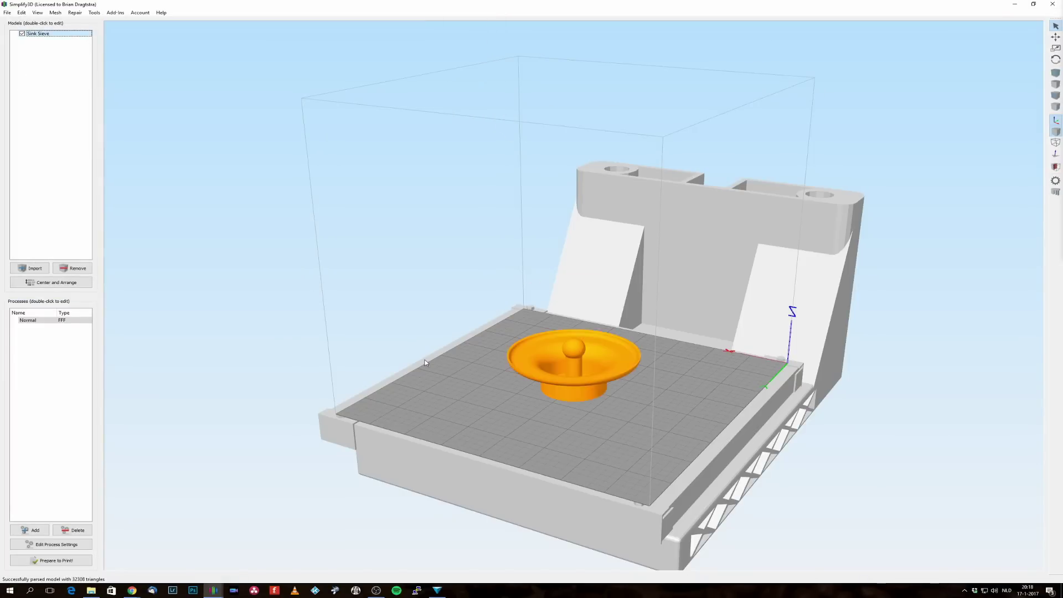
Open the Normal process settings and set bottom solid layers to 0 and outline/perimeter shells to 5.
{"action": "left_click_drag", "start_coordinate": [440, 373], "coordinate": [310, 365]}
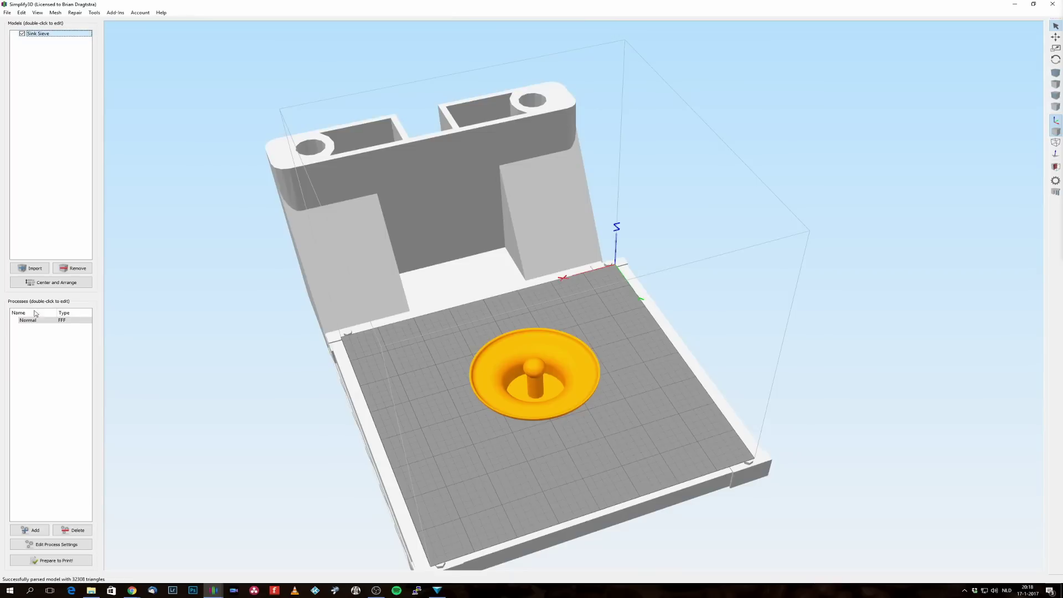
{"action": "double_click", "coordinate": [67, 325]}
{"action": "left_click", "coordinate": [316, 233]}
{"action": "left_click", "coordinate": [292, 233]}
{"action": "left_click", "coordinate": [316, 233]}
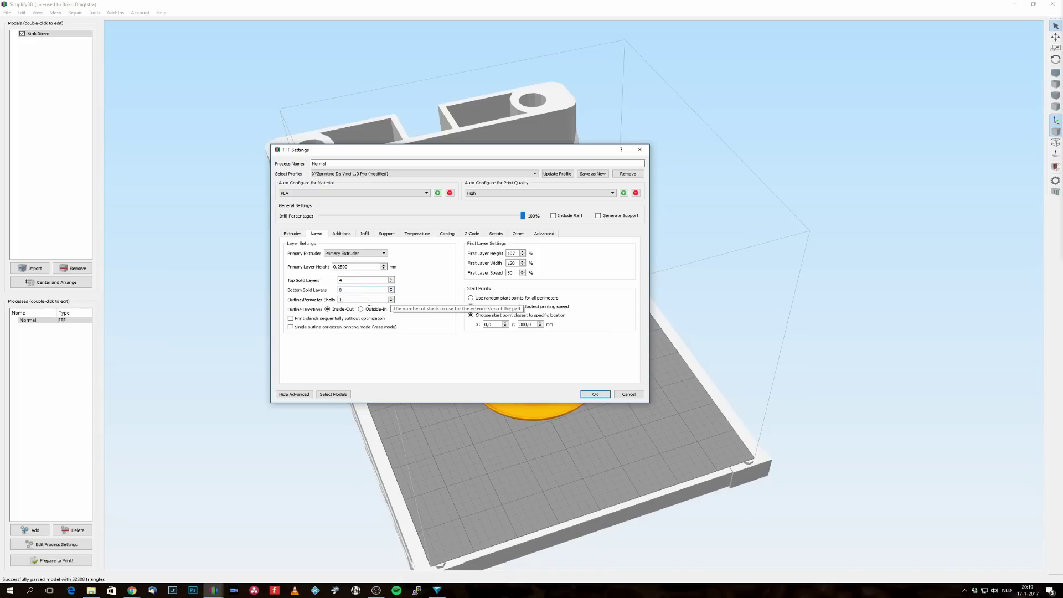
{"action": "double_click", "coordinate": [354, 290]}
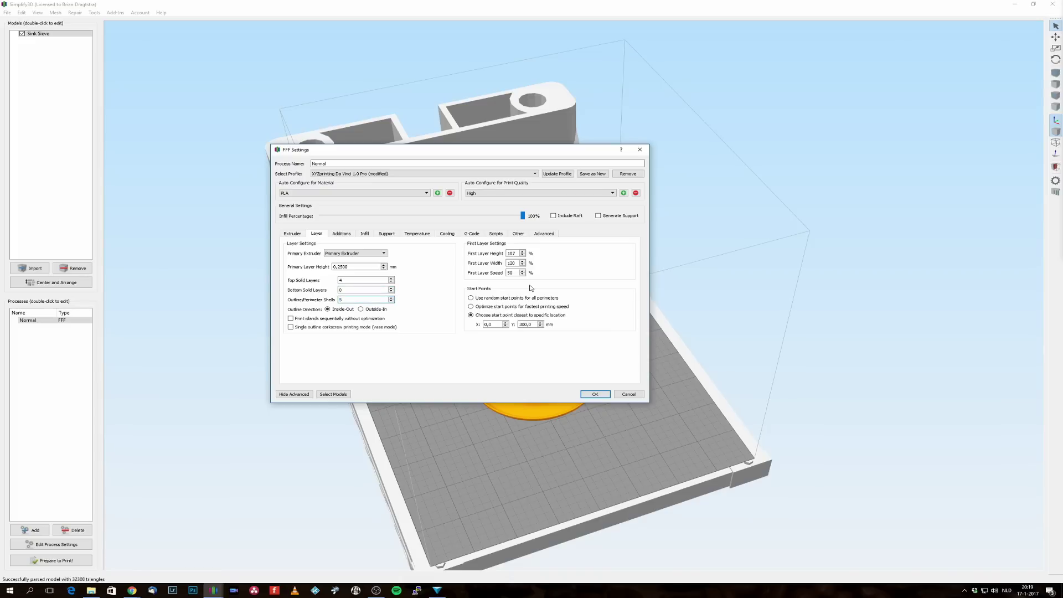
Set the infill of the Normal process to the Triangular internal pattern with 25% interior fill.
{"action": "left_click", "coordinate": [343, 234]}
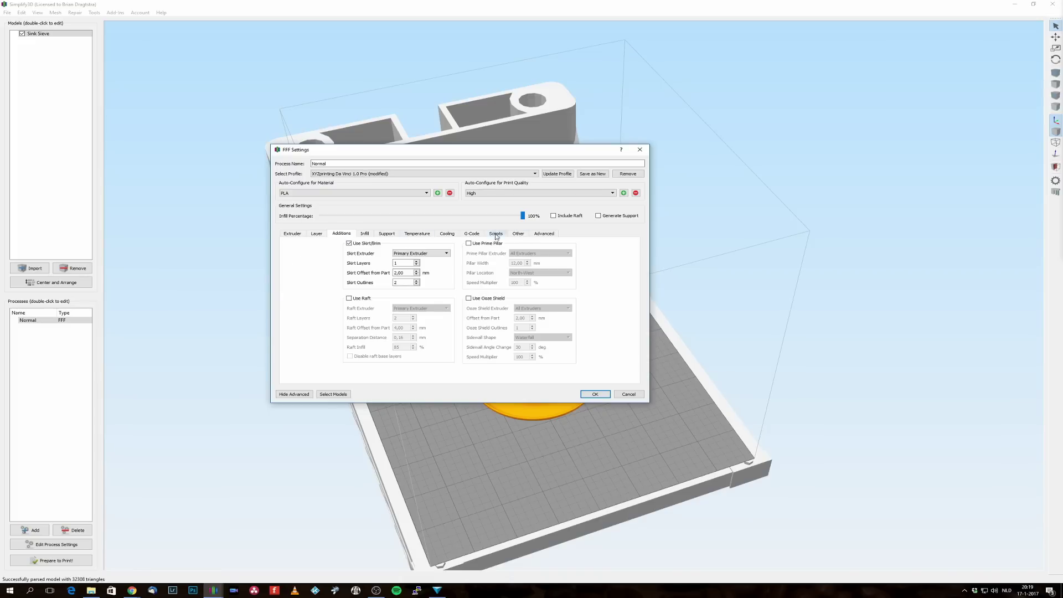
{"action": "left_click", "coordinate": [364, 233]}
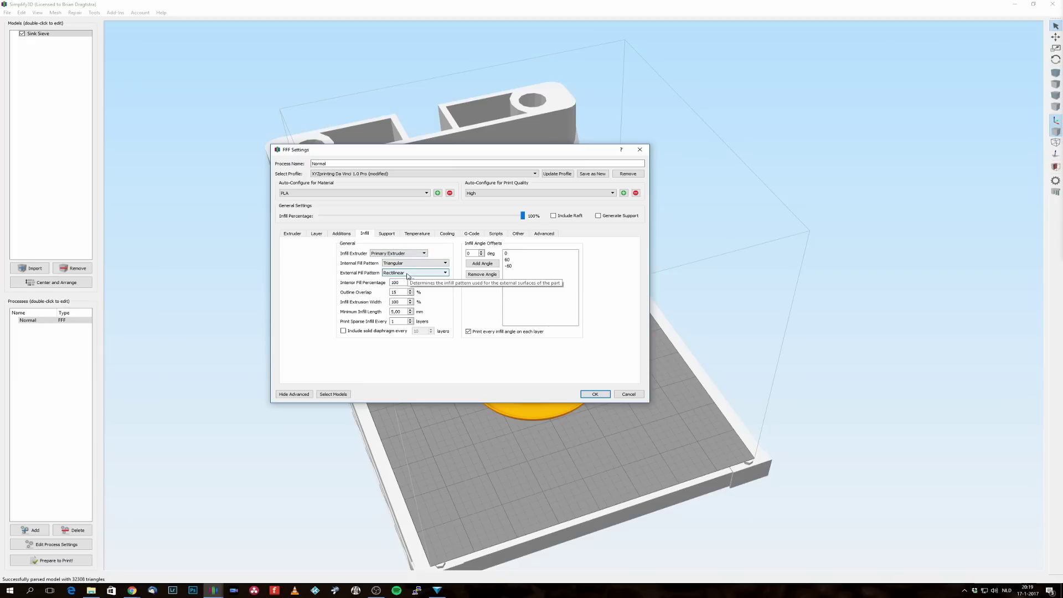
{"action": "left_click", "coordinate": [424, 264]}
{"action": "left_click", "coordinate": [423, 279]}
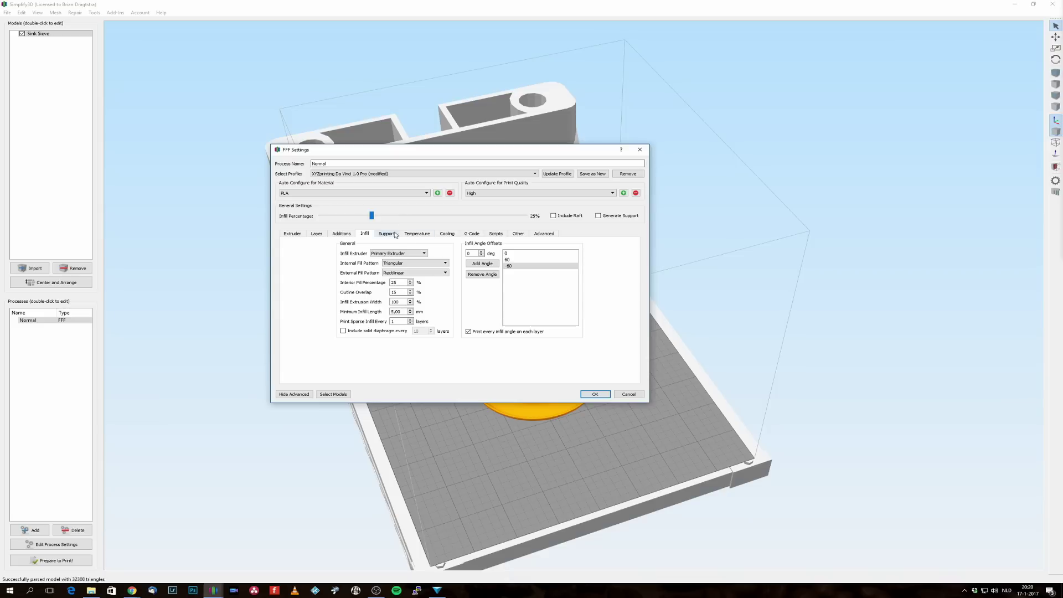
Check the support, temperature, cooling, other and advanced settings of the Normal process and accept the process settings.
{"action": "left_click", "coordinate": [394, 233]}
{"action": "left_click", "coordinate": [418, 234]}
{"action": "left_click", "coordinate": [303, 256]}
{"action": "left_click", "coordinate": [447, 234]}
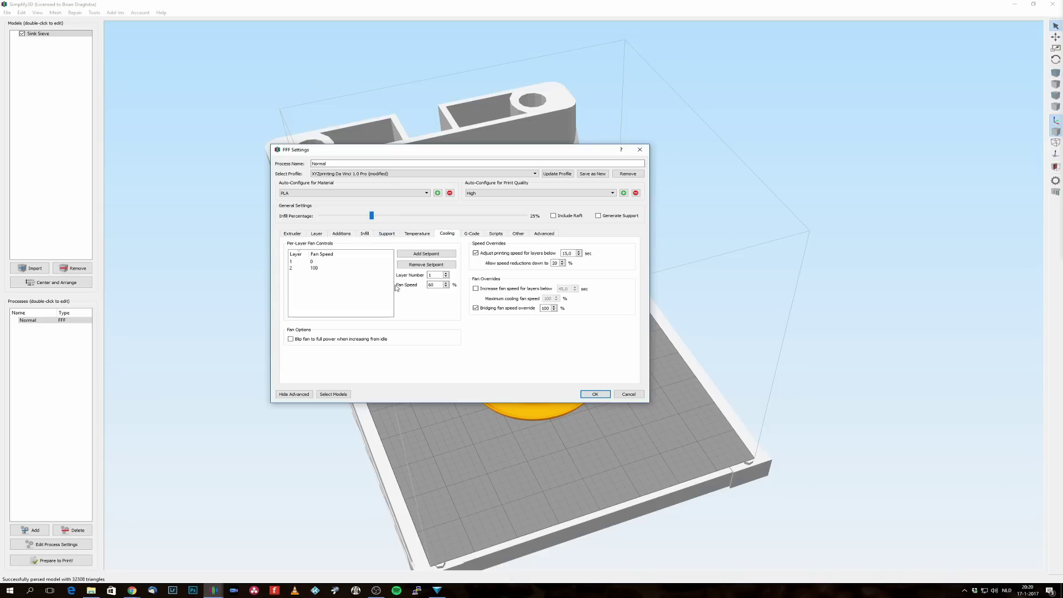
{"action": "left_click", "coordinate": [518, 234]}
{"action": "left_click", "coordinate": [544, 233]}
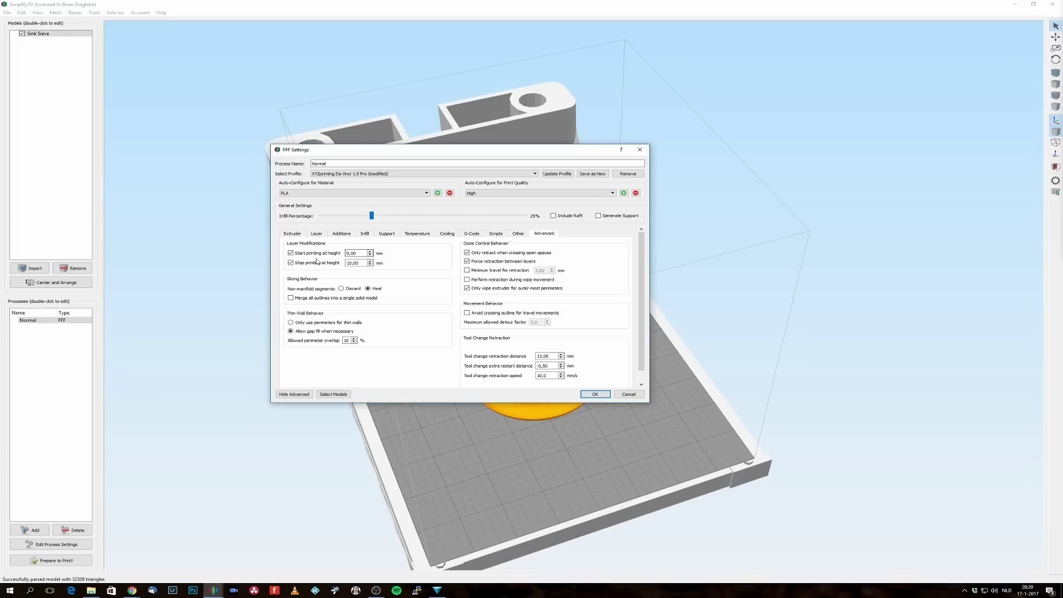
{"action": "left_click", "coordinate": [594, 394]}
Generate the toolpath preview, inspect the sieve's layers by running through the print lines, and leave the preview.
{"action": "left_click", "coordinate": [55, 561]}
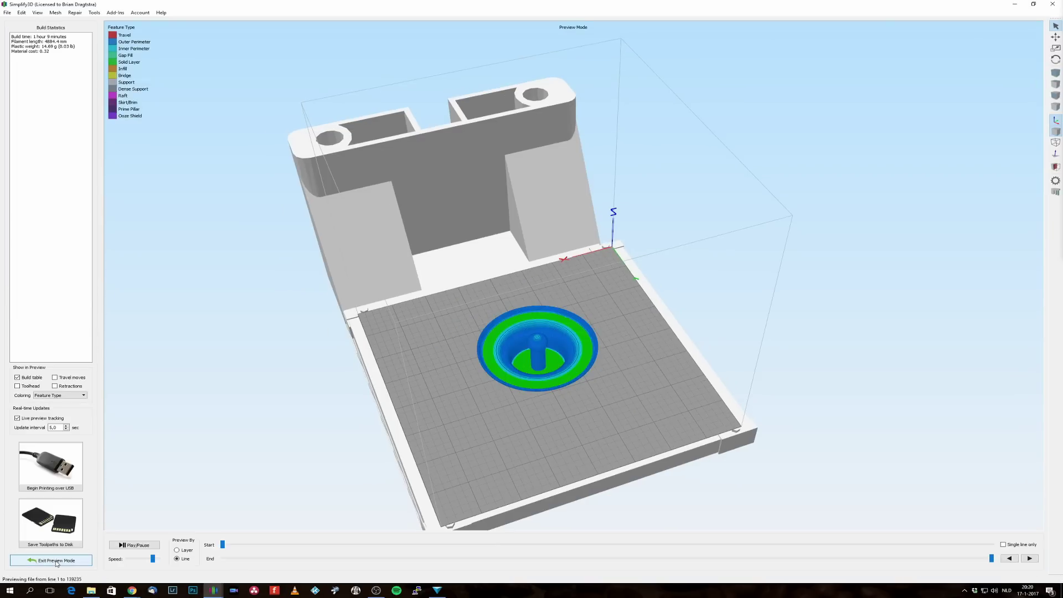
{"action": "left_click_drag", "start_coordinate": [605, 395], "coordinate": [505, 372]}
{"action": "scroll", "coordinate": [520, 348], "scroll_direction": "up", "scroll_amount": 8}
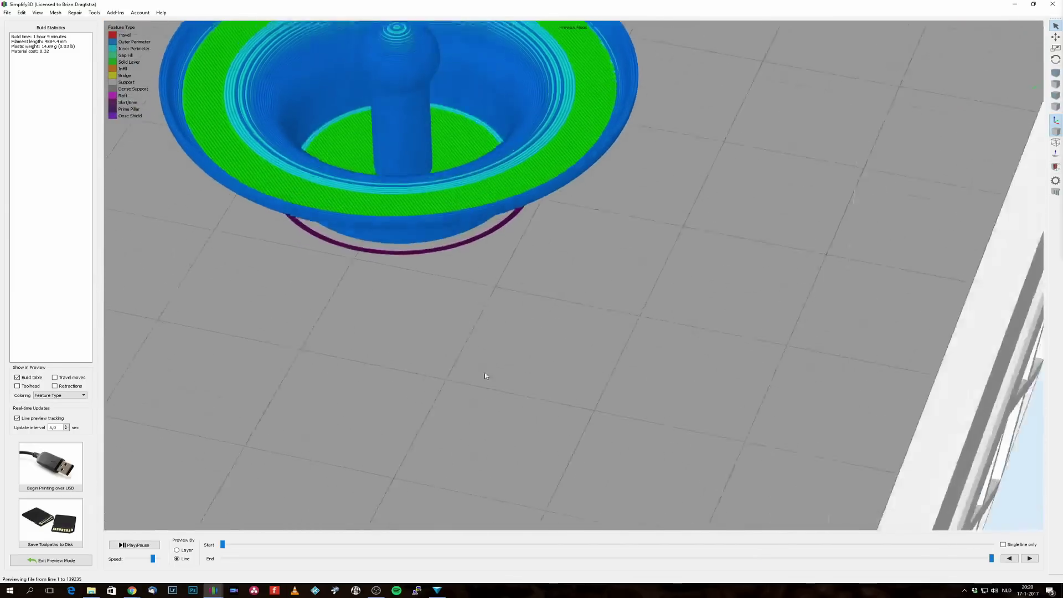
{"action": "left_click", "coordinate": [838, 558]}
{"action": "left_click_drag", "start_coordinate": [838, 557], "coordinate": [936, 555]}
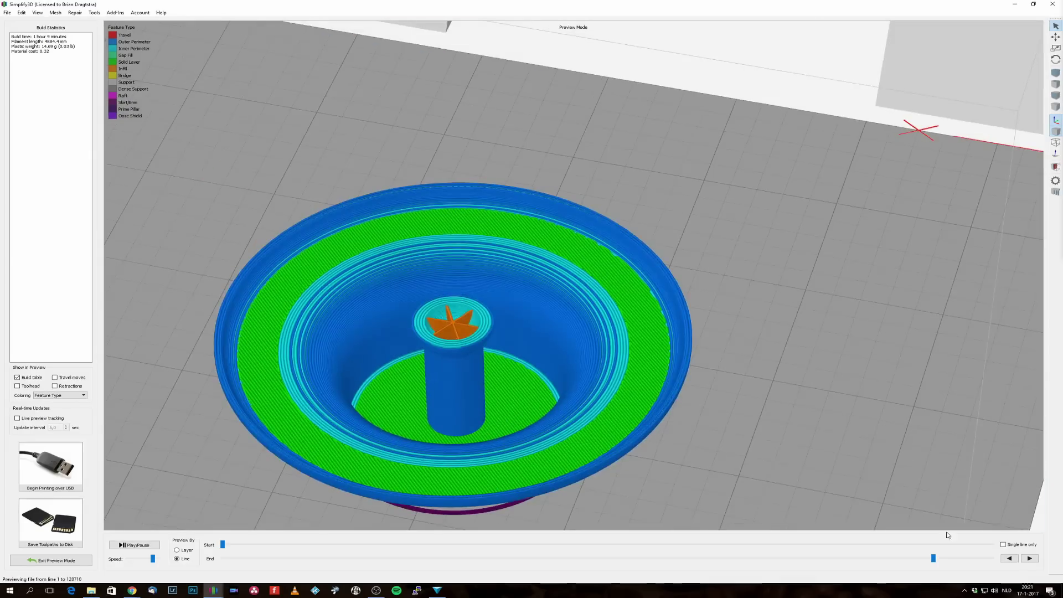
{"action": "left_click_drag", "start_coordinate": [936, 555], "coordinate": [990, 556]}
{"action": "left_click_drag", "start_coordinate": [642, 421], "coordinate": [529, 232]}
{"action": "left_click", "coordinate": [51, 560]}
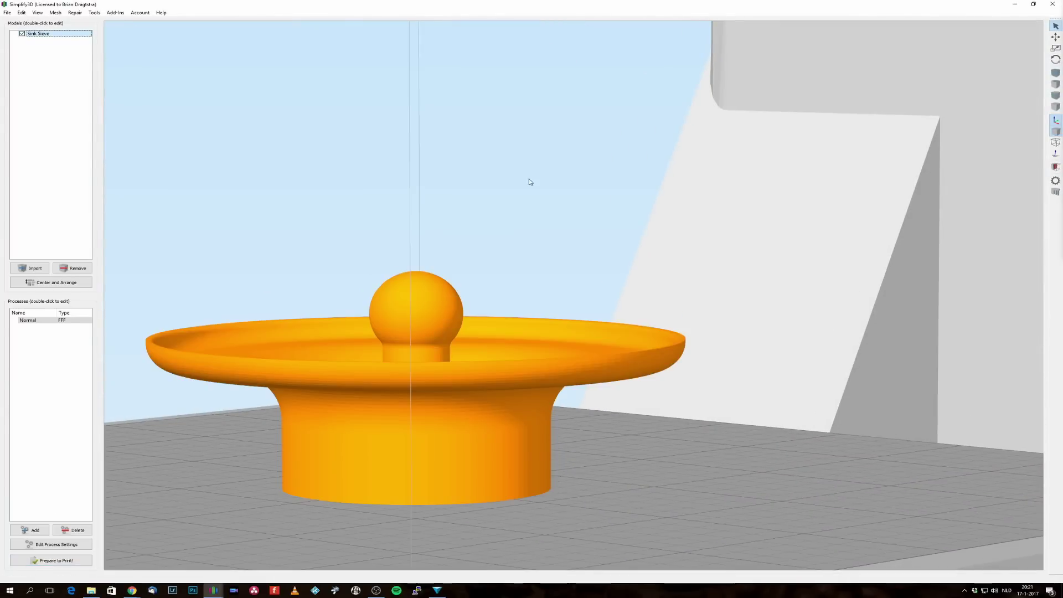
Set the top solid layers of the Normal process to 0.
{"action": "double_click", "coordinate": [75, 321]}
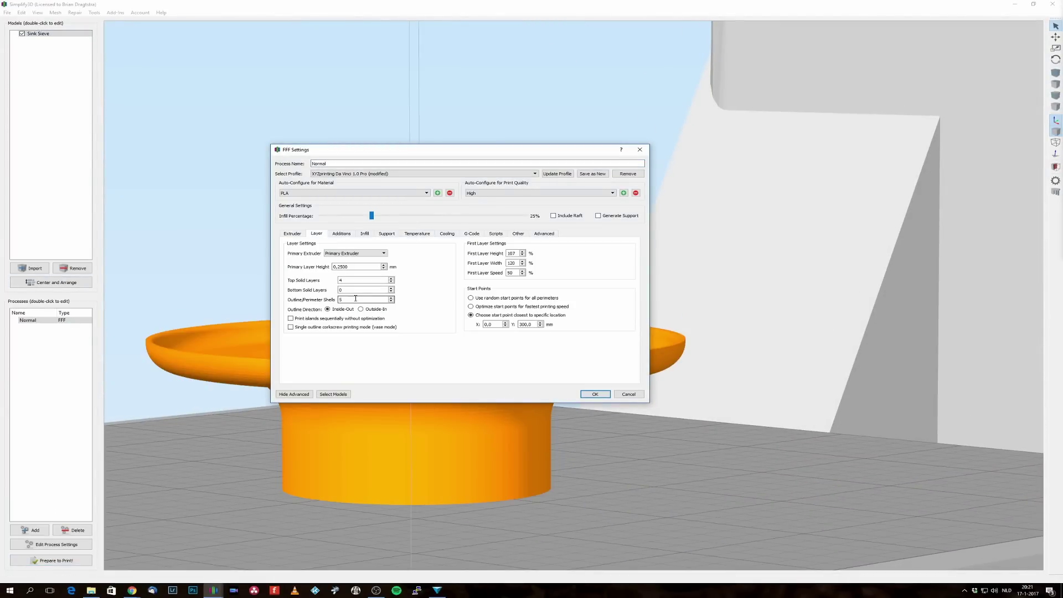
{"action": "left_click", "coordinate": [605, 395]}
Add a second process that prints from 4 mm to 100 mm height, with 4 top and 2 bottom solid layers.
{"action": "left_click", "coordinate": [34, 529]}
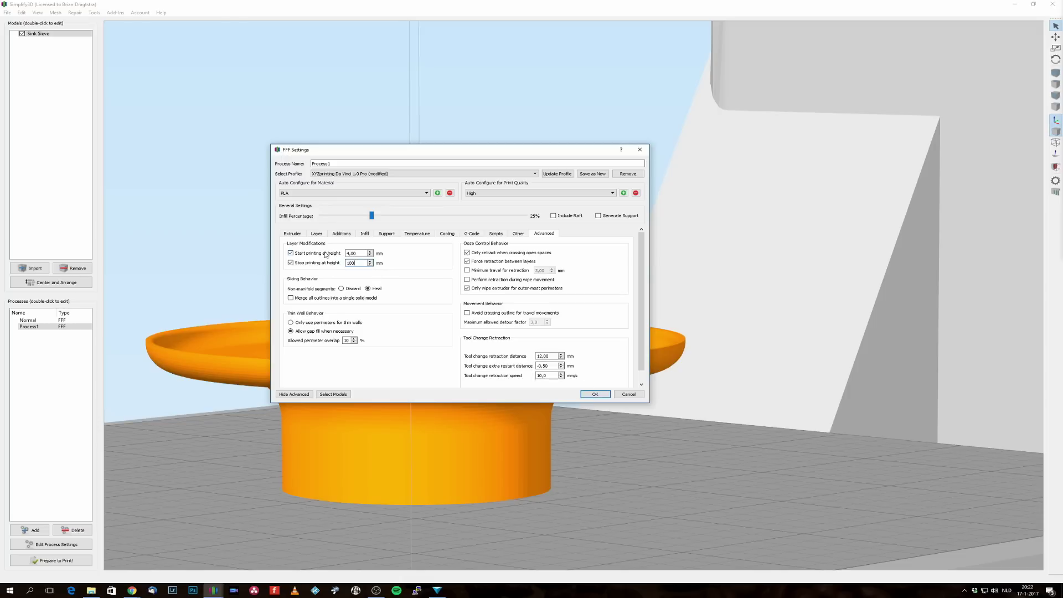
{"action": "left_click", "coordinate": [317, 234]}
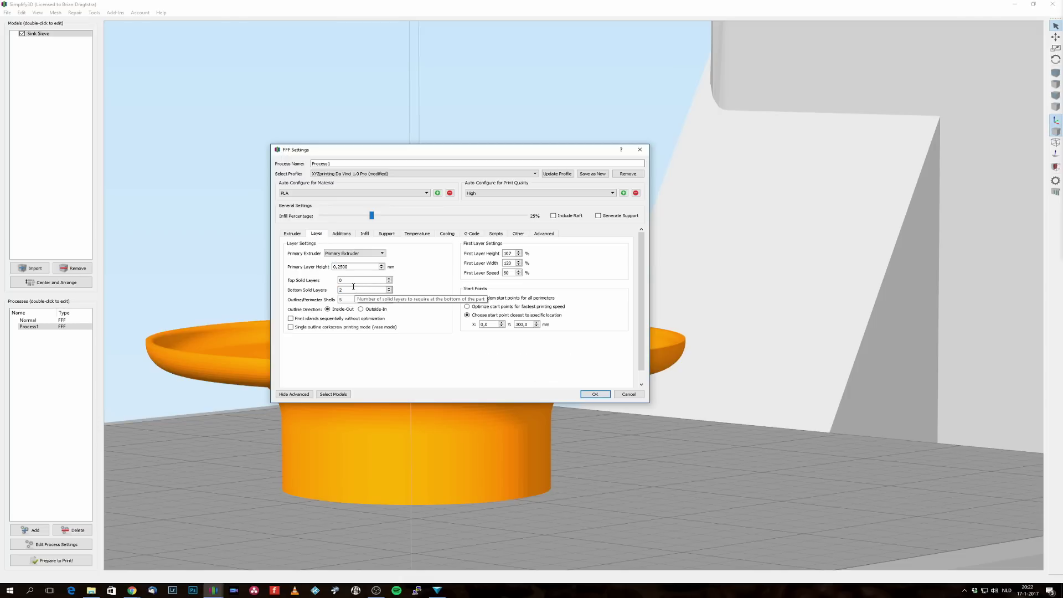
{"action": "double_click", "coordinate": [356, 280]}
{"action": "type", "text": "4"}
{"action": "left_click", "coordinate": [595, 394]}
Edit the height at which the Normal process stops printing.
{"action": "double_click", "coordinate": [28, 319]}
{"action": "left_click", "coordinate": [543, 233]}
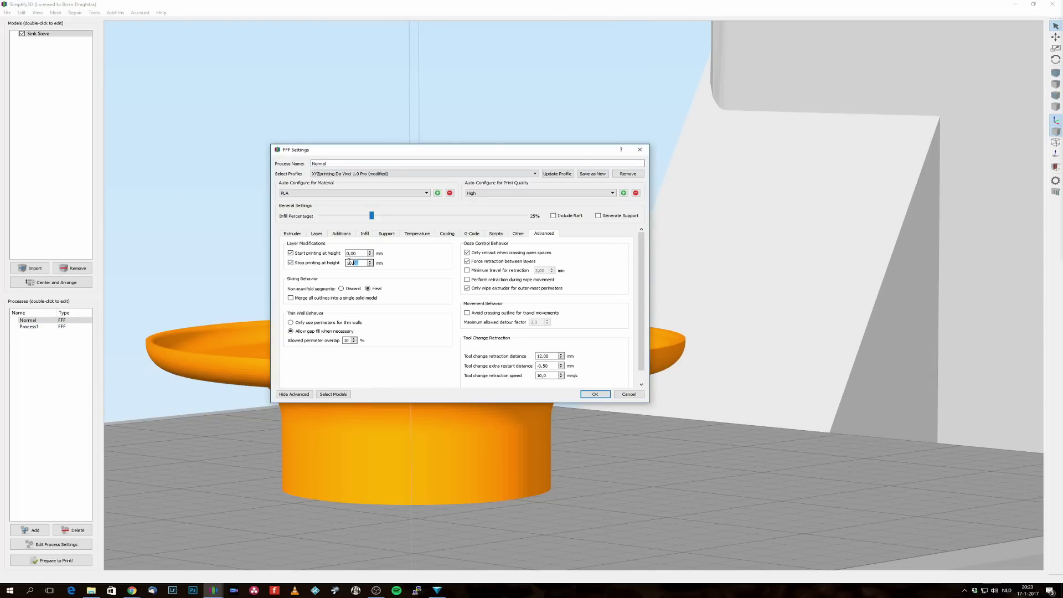
{"action": "left_click", "coordinate": [595, 394]}
Preview the print with both processes in continuous layer-by-layer mode, inspect the lower layers, and leave the preview.
{"action": "left_click", "coordinate": [51, 560]}
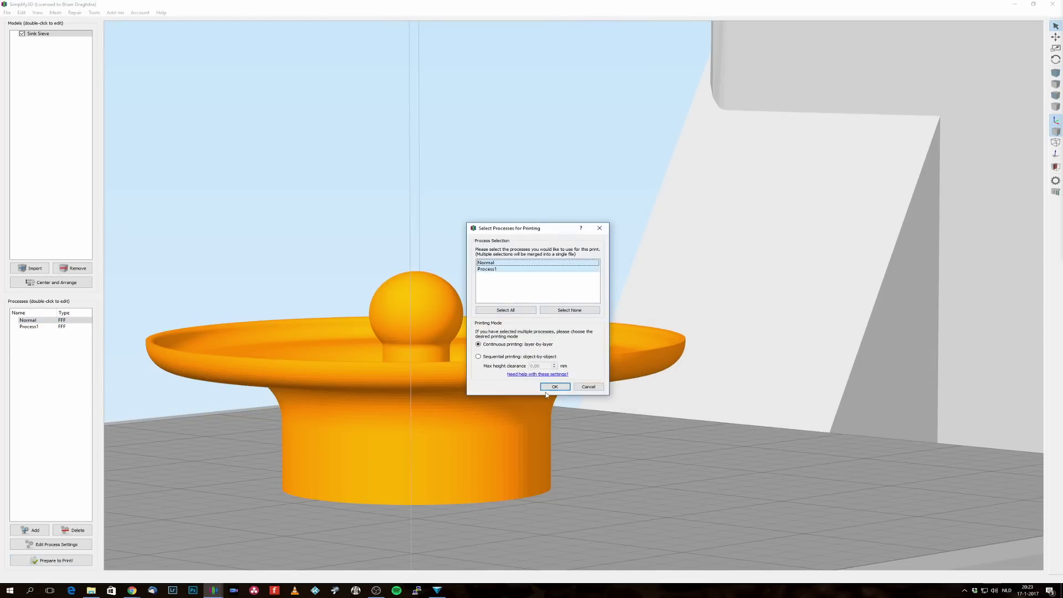
{"action": "left_click", "coordinate": [515, 394]}
{"action": "left_click_drag", "start_coordinate": [515, 406], "coordinate": [499, 443]}
{"action": "left_click_drag", "start_coordinate": [992, 558], "coordinate": [233, 553]}
{"action": "left_click", "coordinate": [51, 560]}
Enable support material generation in the Normal process and accept its settings.
{"action": "left_click", "coordinate": [69, 327]}
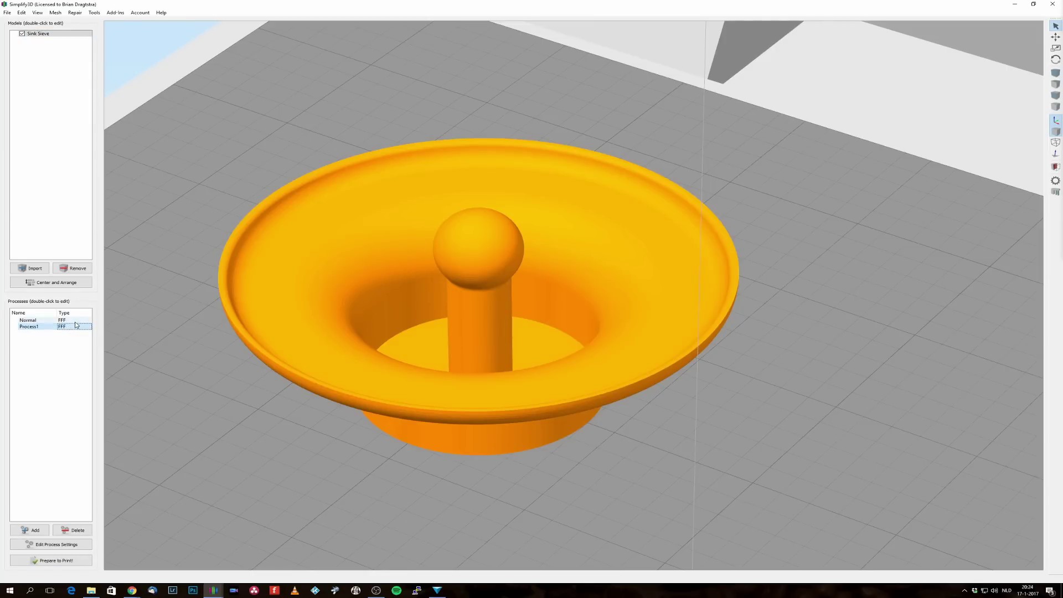
{"action": "double_click", "coordinate": [66, 320]}
{"action": "left_click", "coordinate": [365, 234]}
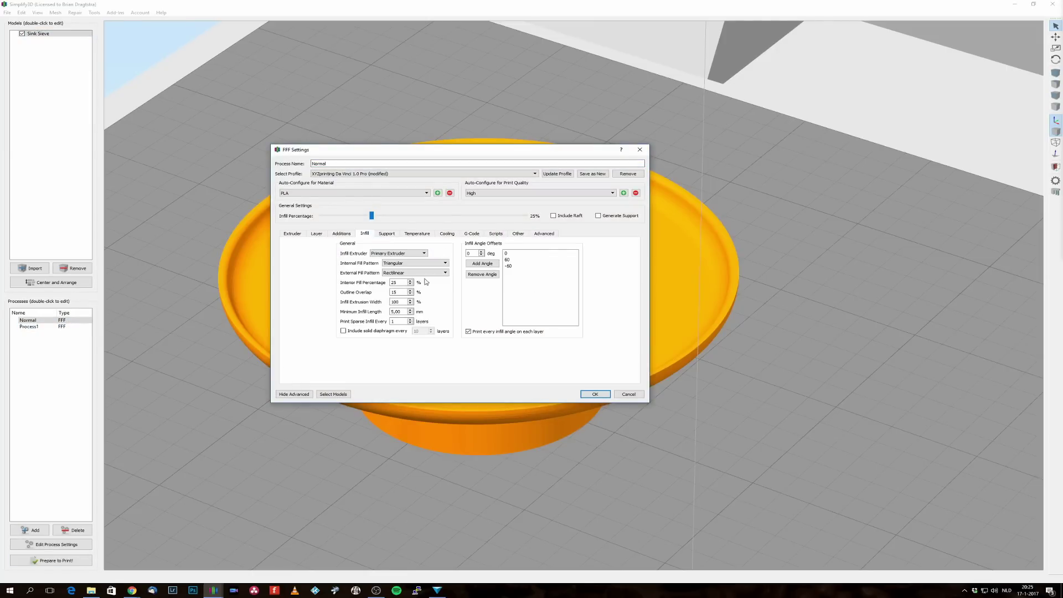
{"action": "left_click", "coordinate": [387, 233]}
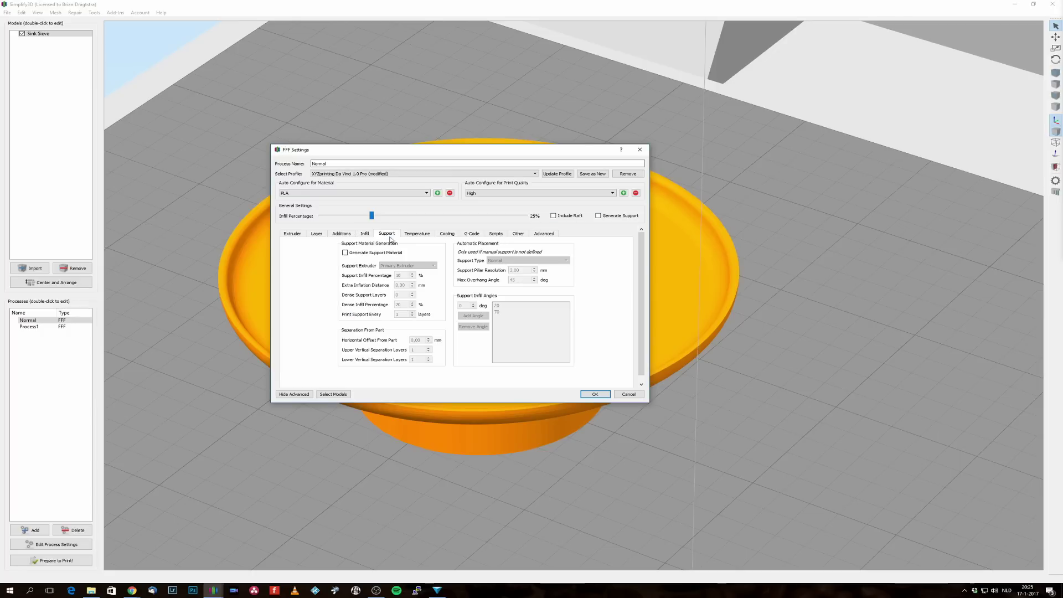
{"action": "left_click", "coordinate": [345, 253]}
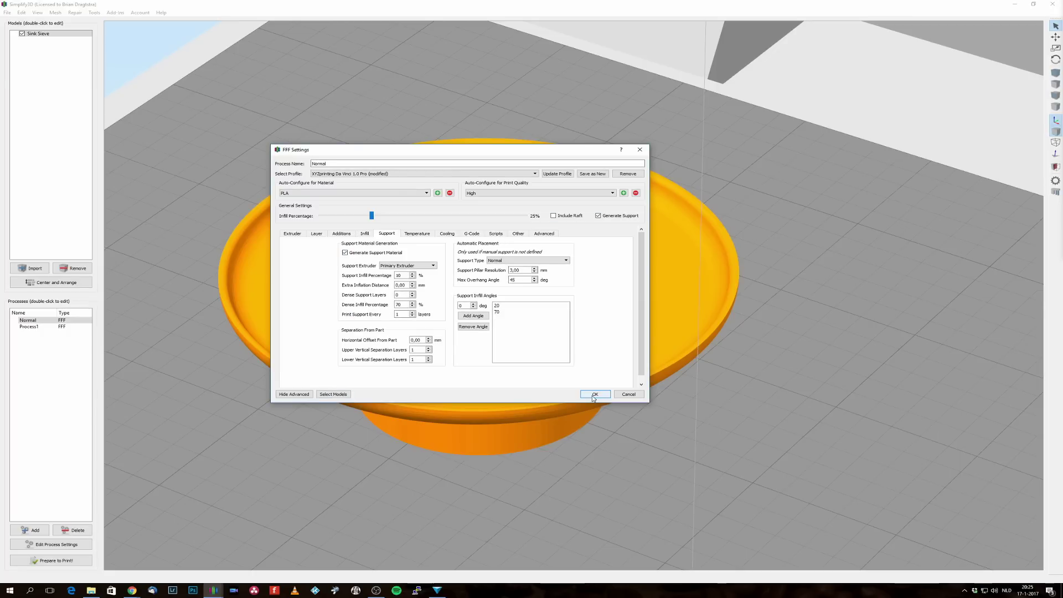
{"action": "left_click", "coordinate": [333, 394]}
{"action": "left_click", "coordinate": [560, 342]}
{"action": "left_click", "coordinate": [595, 394]}
Enable support material generation in Process1 as well and accept its settings.
{"action": "double_click", "coordinate": [64, 327]}
{"action": "left_click", "coordinate": [386, 233]}
{"action": "left_click", "coordinate": [345, 252]}
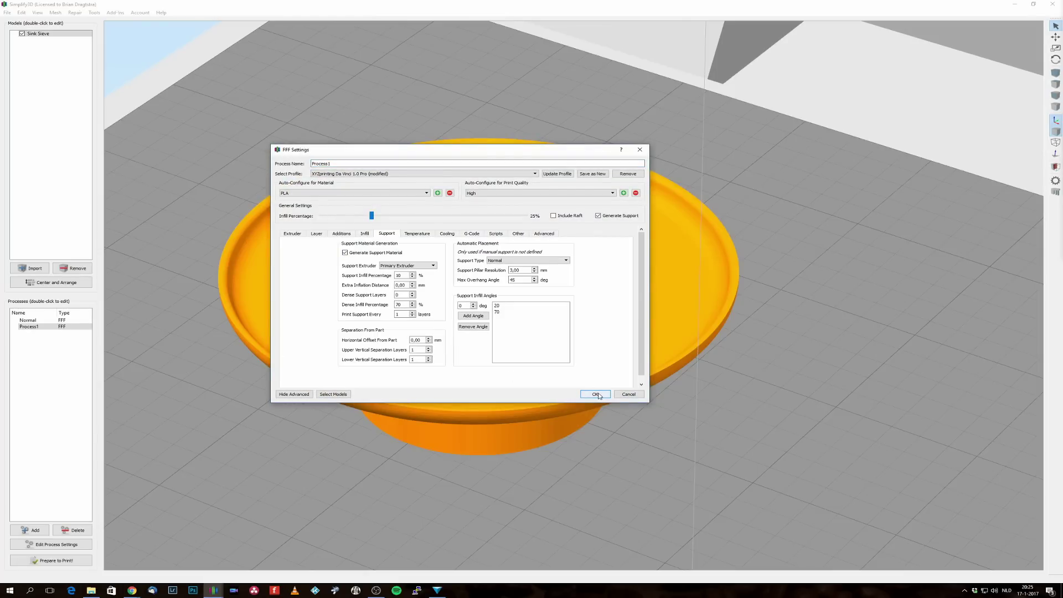
{"action": "left_click", "coordinate": [596, 394]}
Generate the print preview from both processes and inspect the supports and bottom grid down to the first layers.
{"action": "left_click", "coordinate": [80, 559]}
{"action": "left_click", "coordinate": [554, 387]}
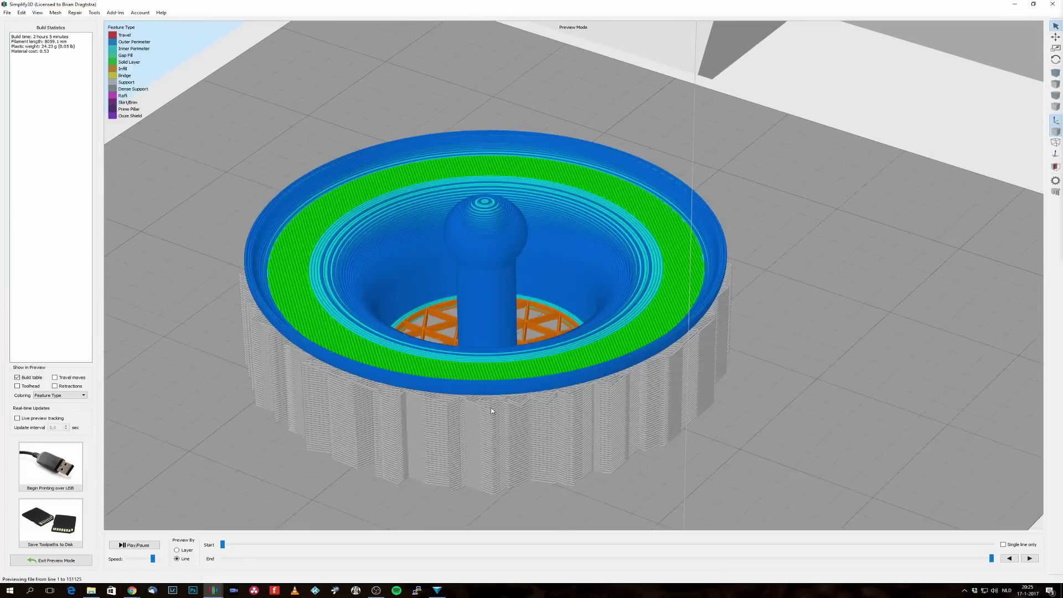
{"action": "mouse_move", "coordinate": [509, 430]}
{"action": "left_mouse_down"}
{"action": "mouse_move", "coordinate": [523, 318]}
{"action": "mouse_move", "coordinate": [477, 353]}
{"action": "mouse_move", "coordinate": [493, 421]}
{"action": "left_mouse_up"}
{"action": "left_click_drag", "start_coordinate": [991, 558], "coordinate": [980, 506]}
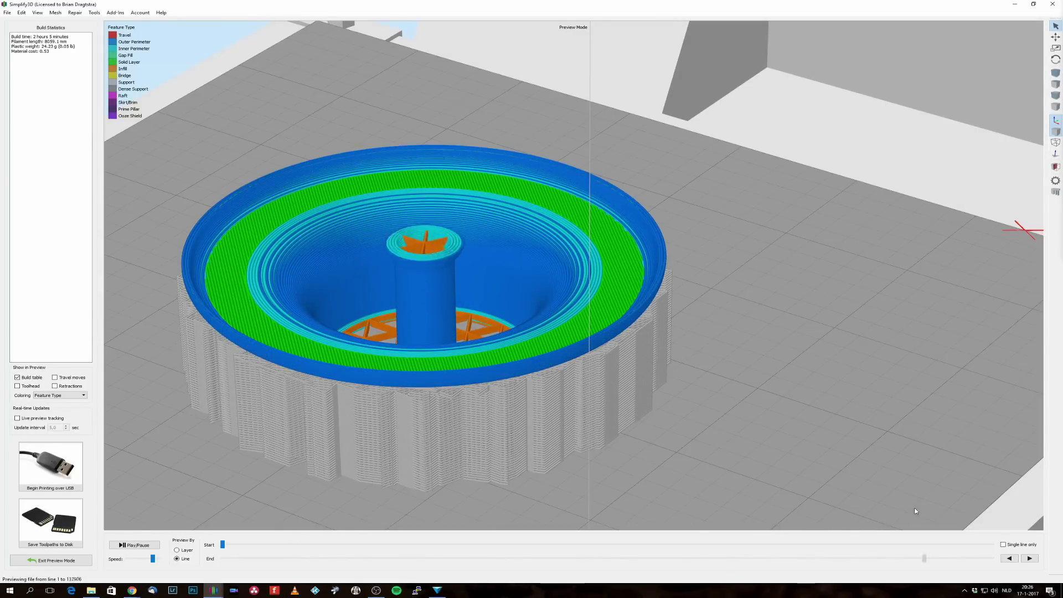
{"action": "left_click_drag", "start_coordinate": [898, 511], "coordinate": [244, 482]}
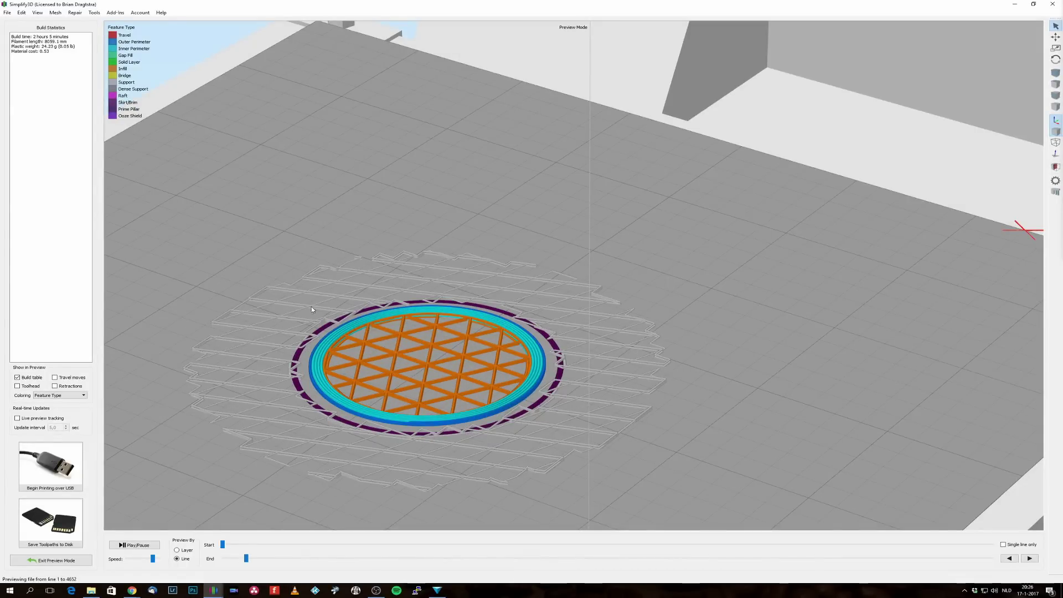